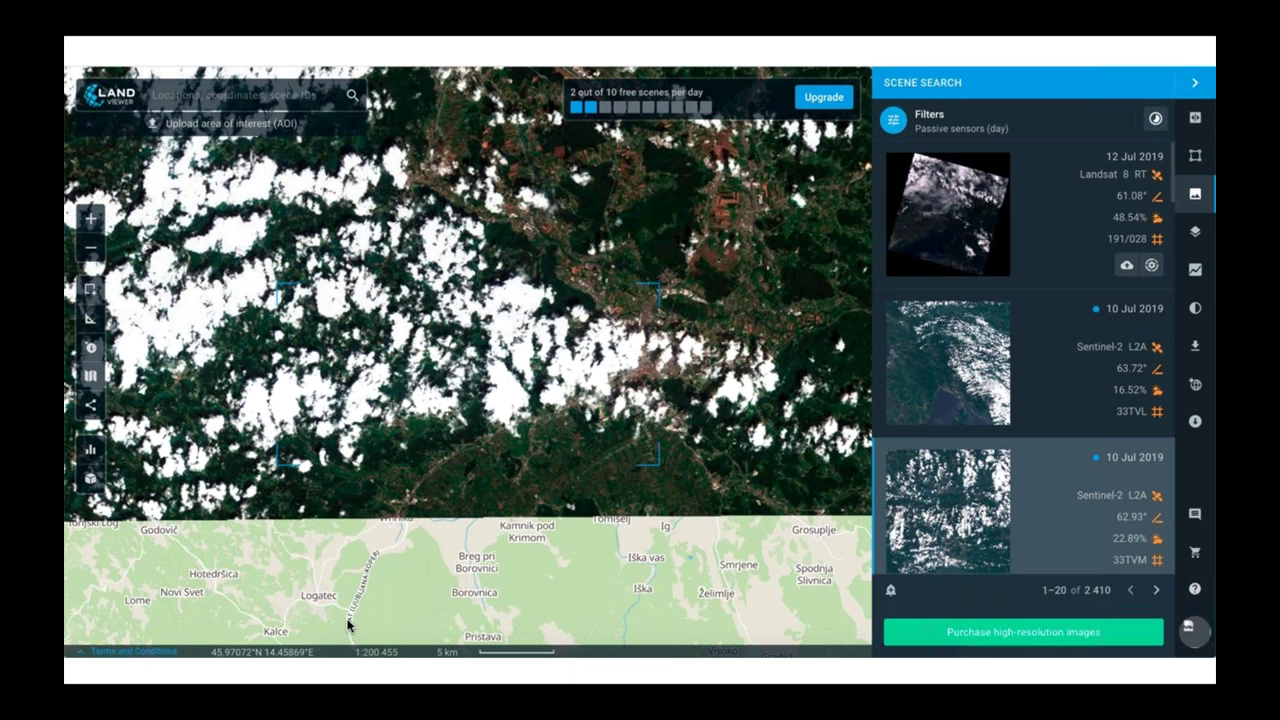
key("ctrl+Tab")
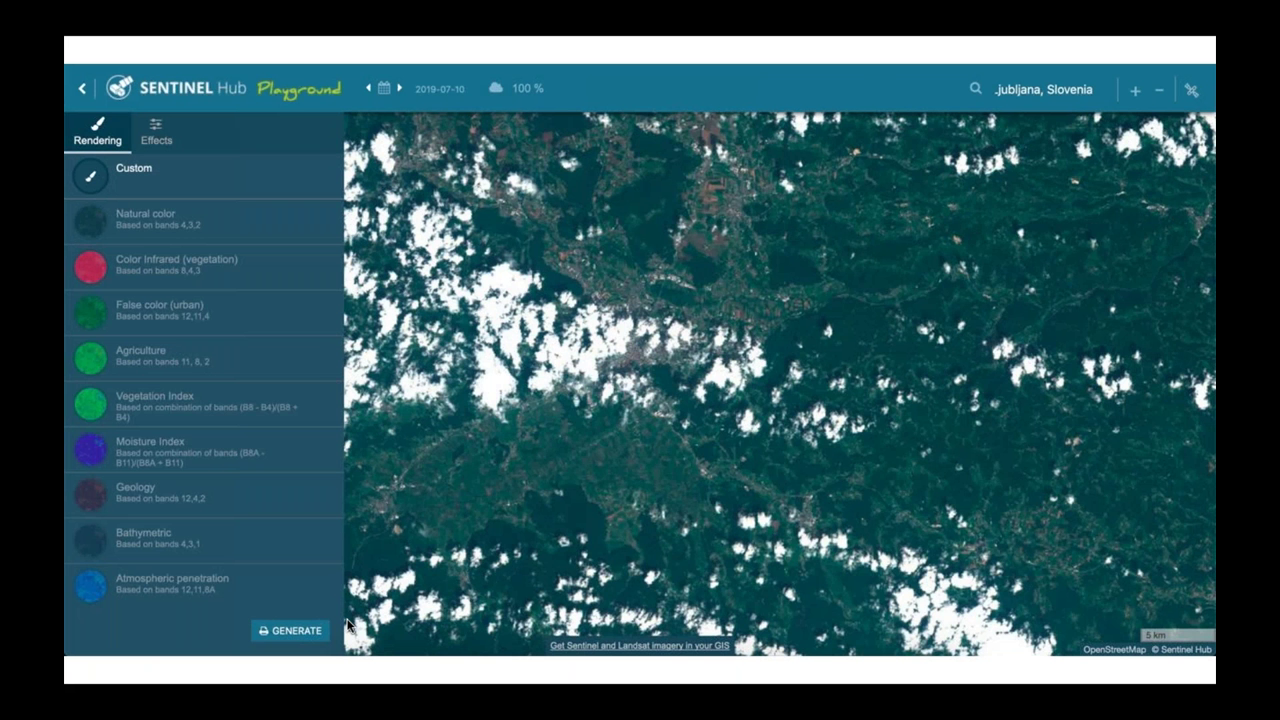
key("ctrl+Tab")
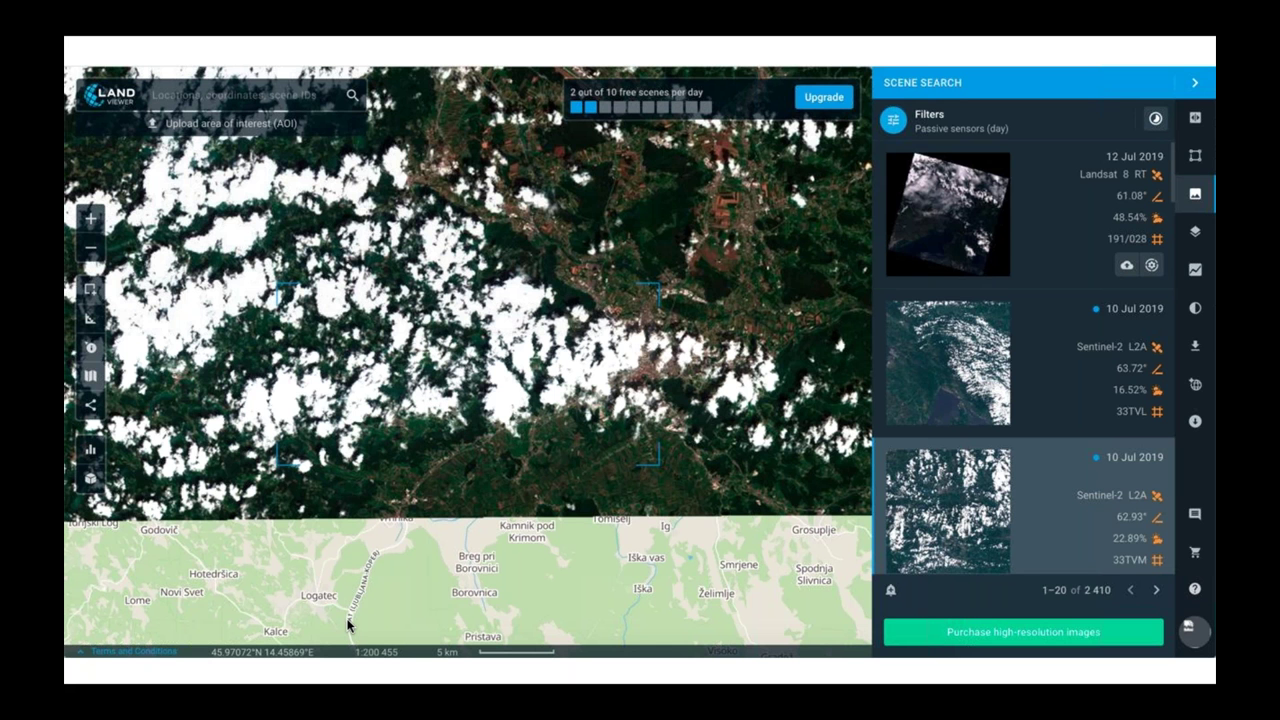
key("ctrl+Tab")
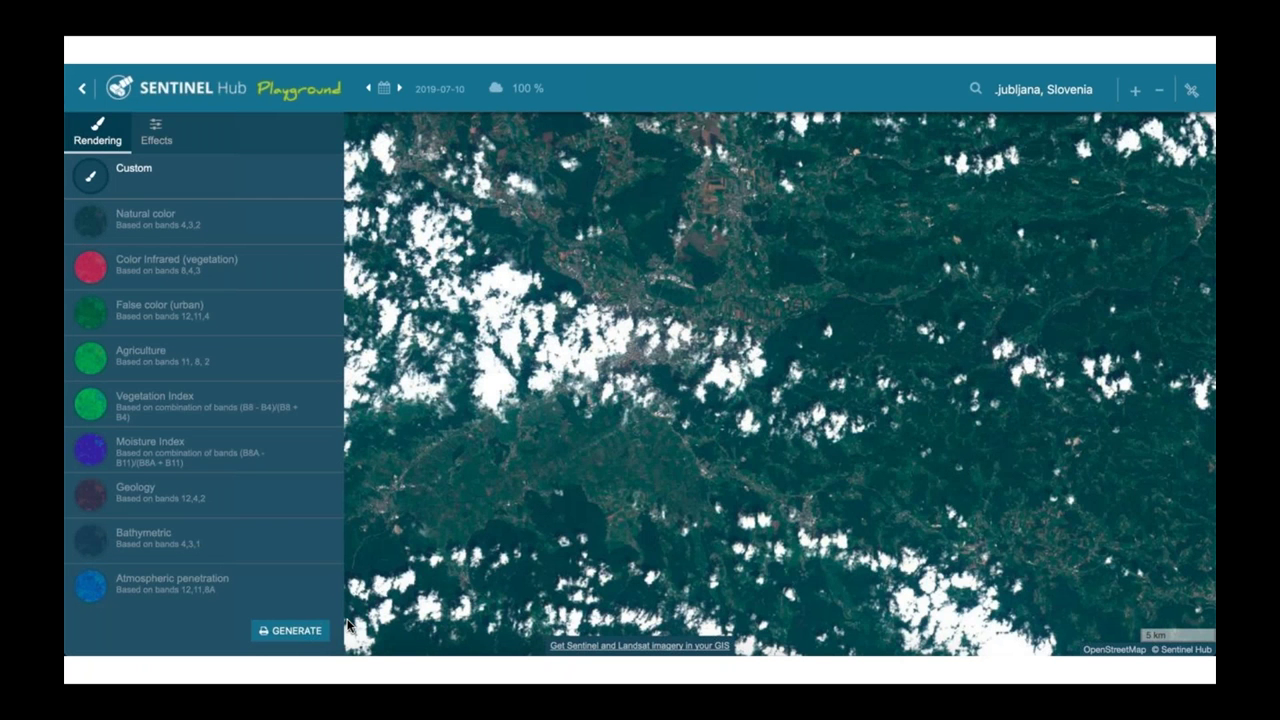
key("ctrl+Tab")
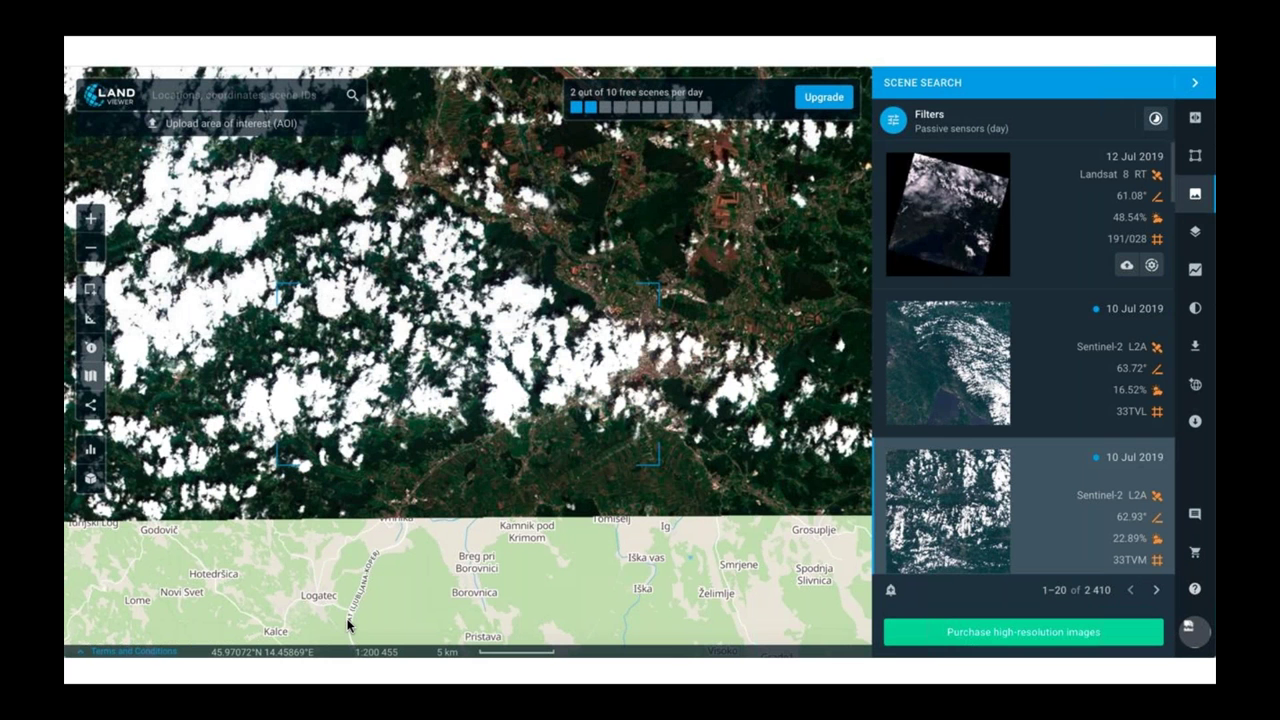
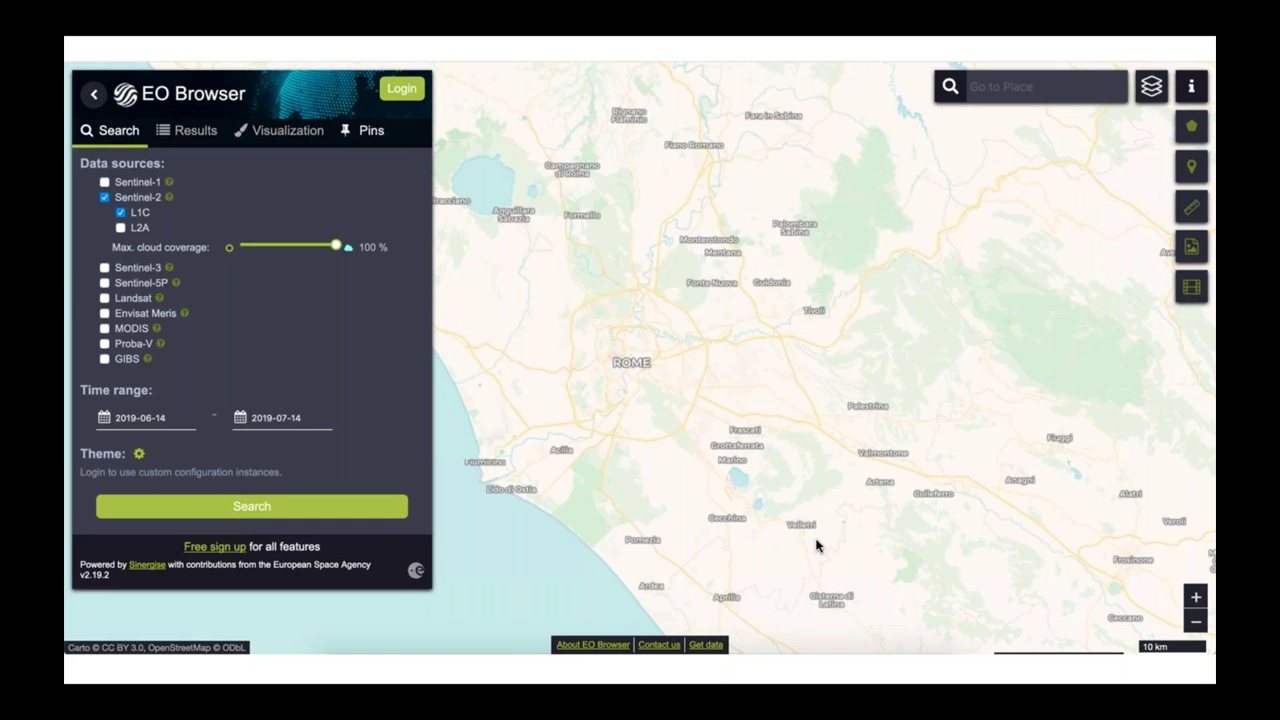
List the Sentinel-2 imagery the search found.
left_click(816, 545)
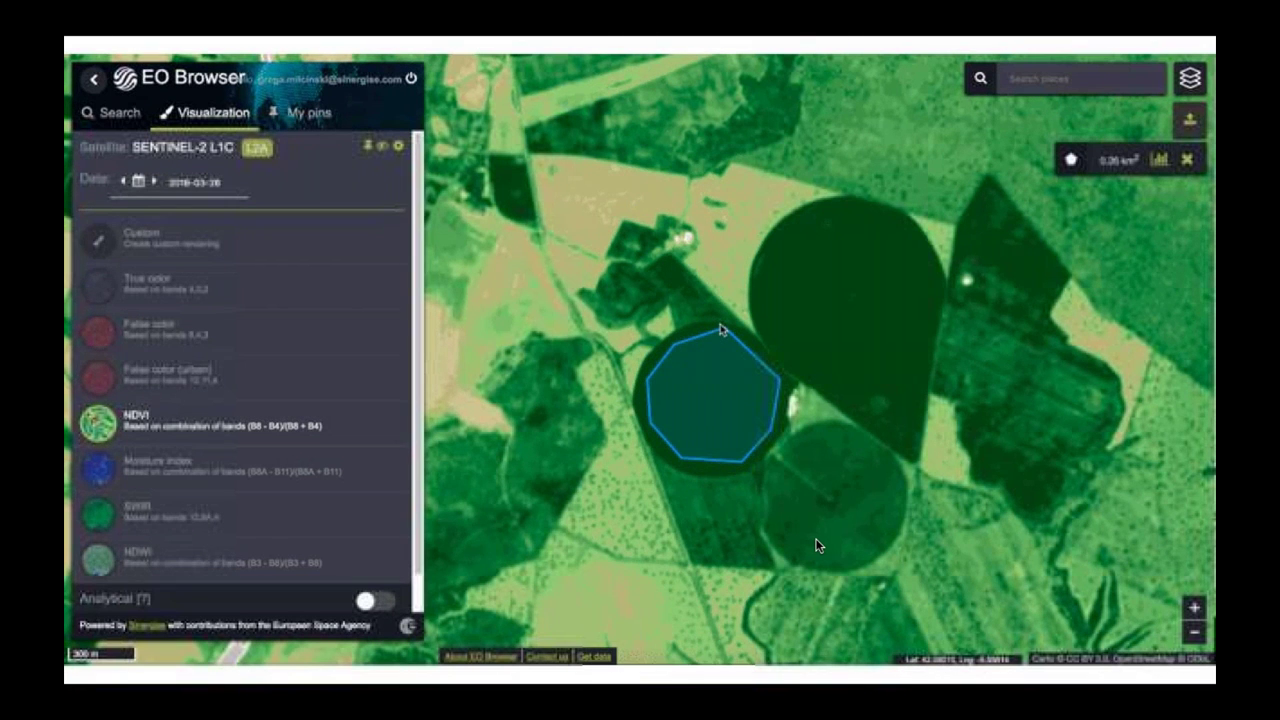
Chart the polygon's NDVI over 6 months, then a longer span, and advance to the 'Challenges remaining...' slide.
left_click(1159, 161)
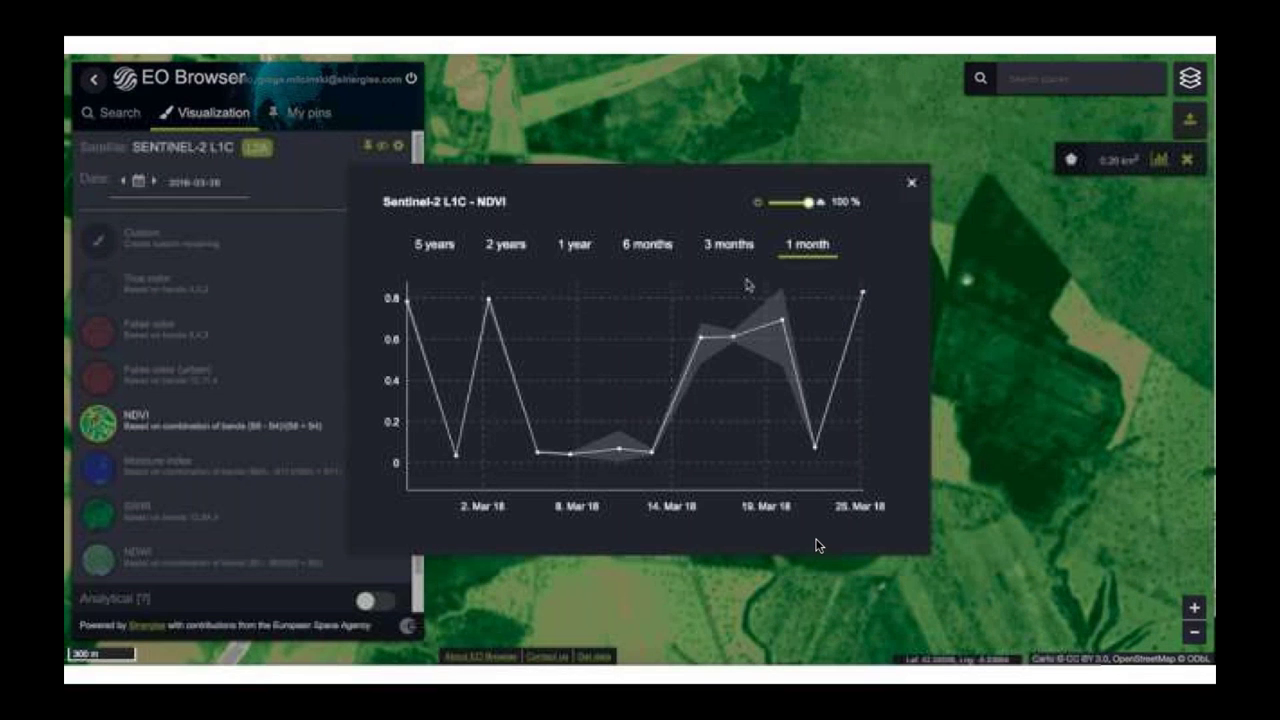
left_click(648, 246)
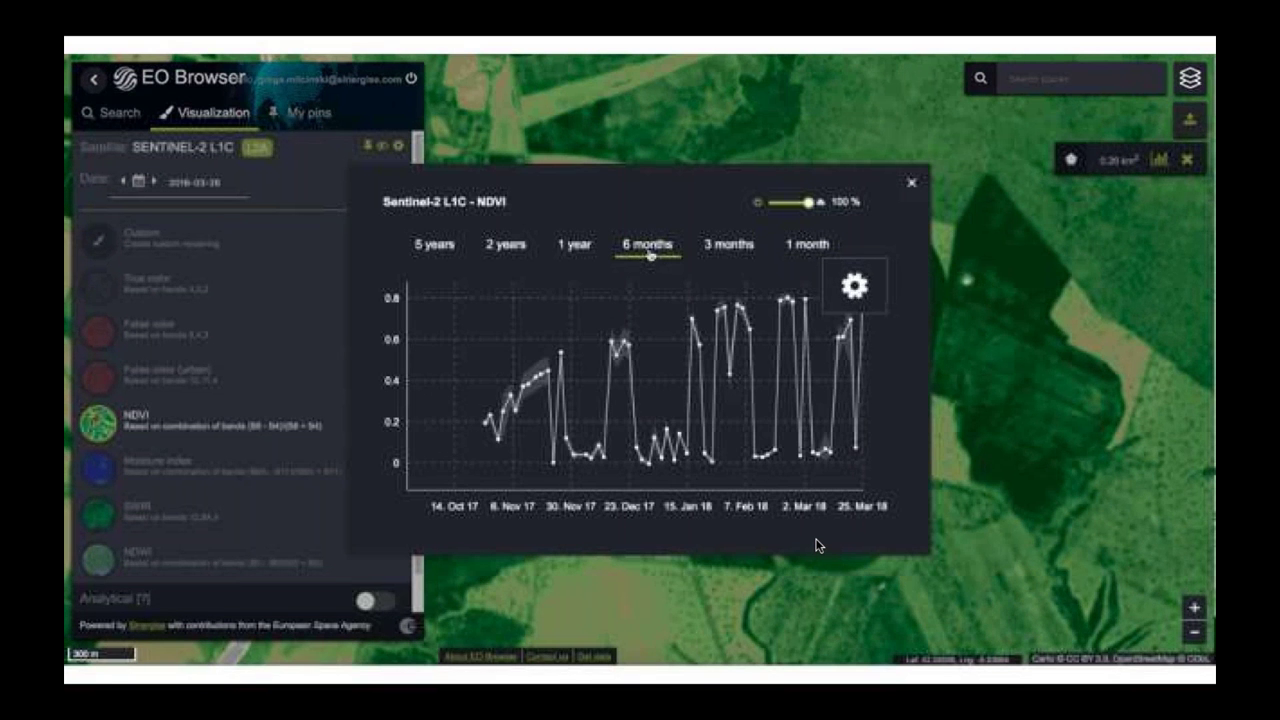
left_click(573, 246)
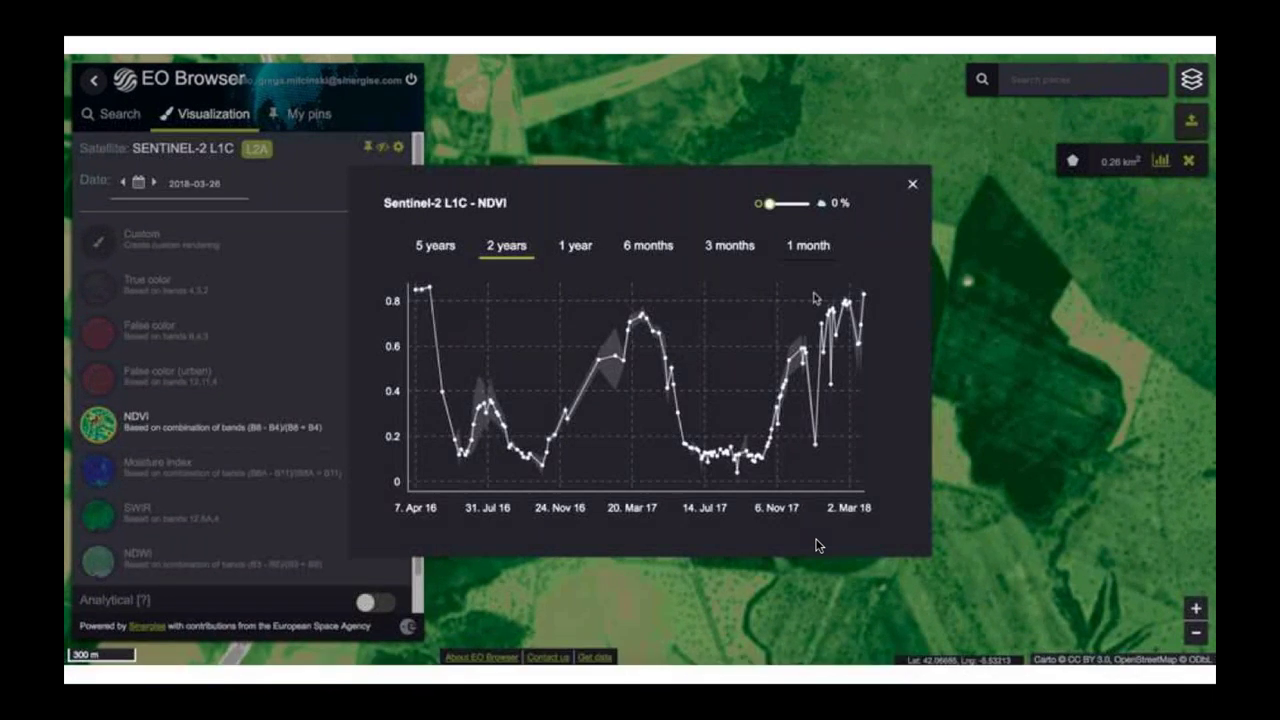
mouse_move(826, 316)
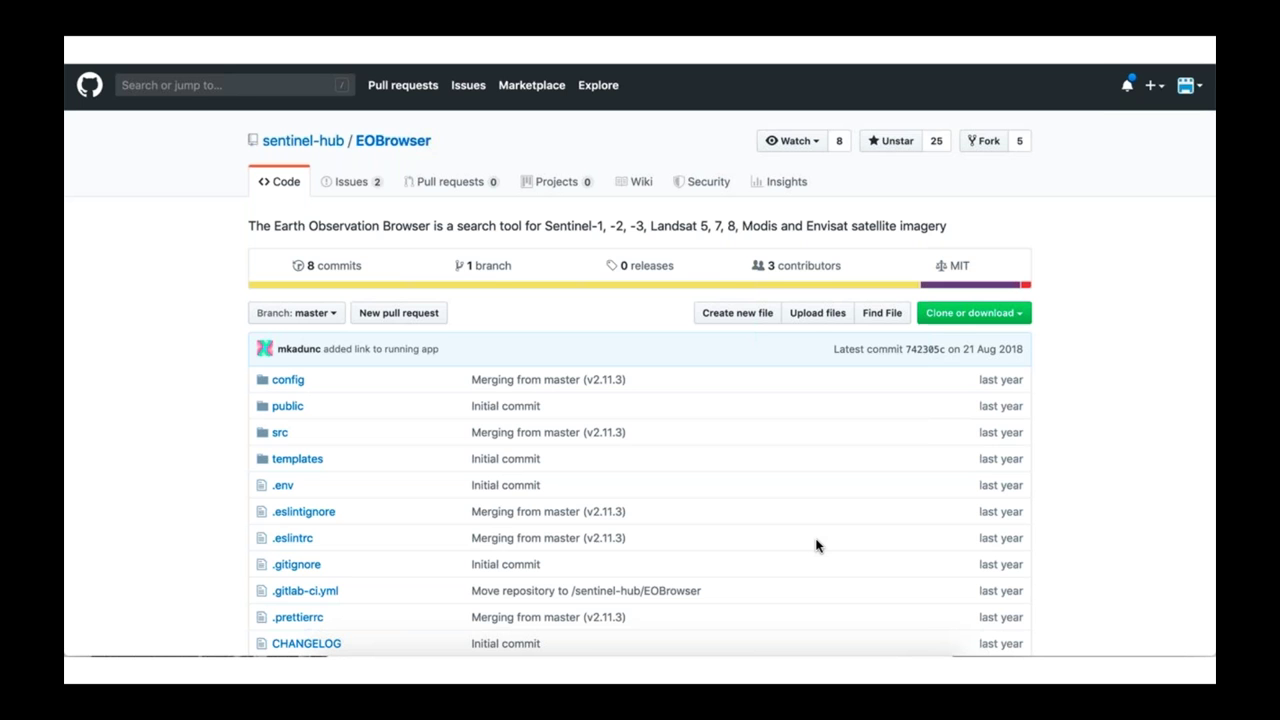
key("Right")
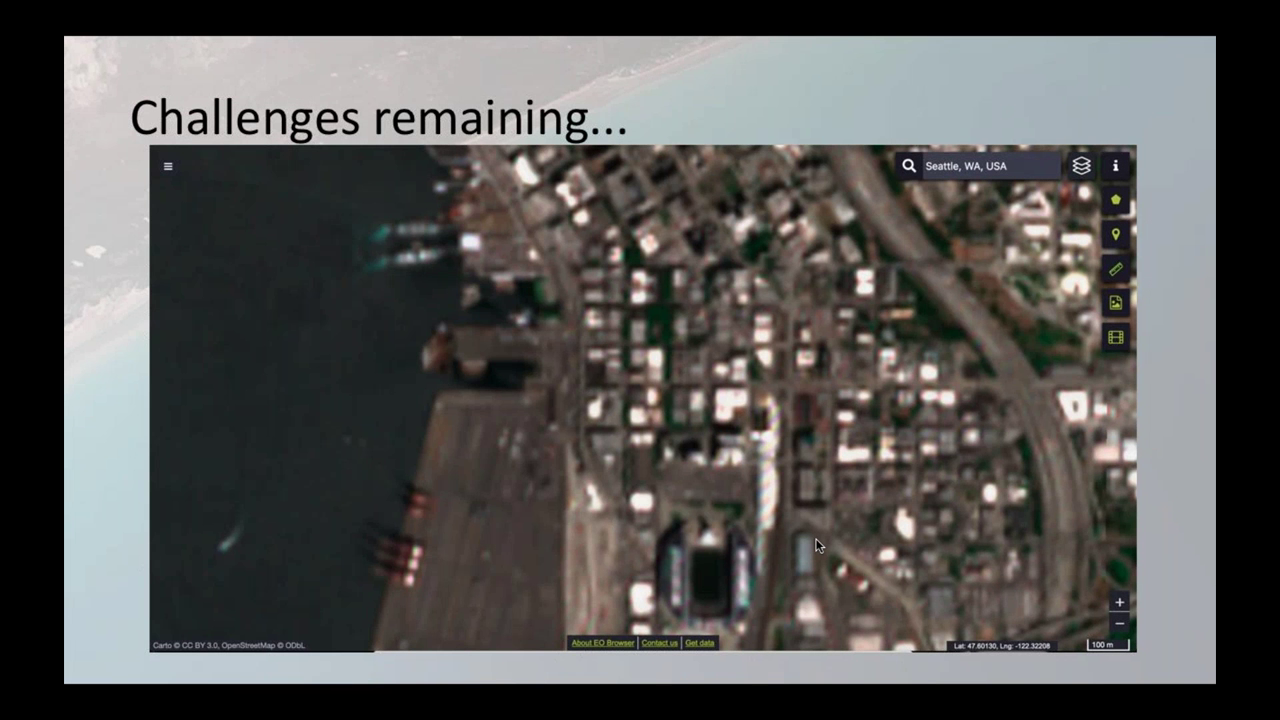
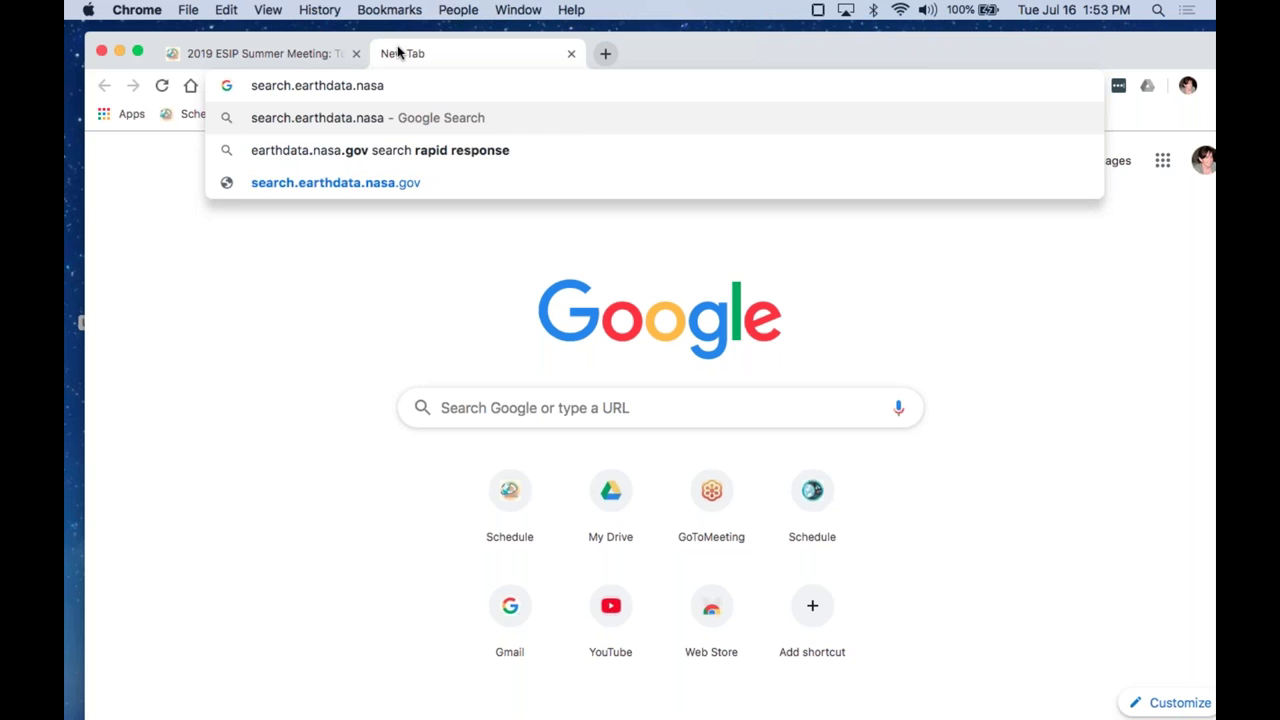
Load the Earthdata Search site, dismiss the welcome tour, and focus the collection search field.
type(".gov")
key("Return")
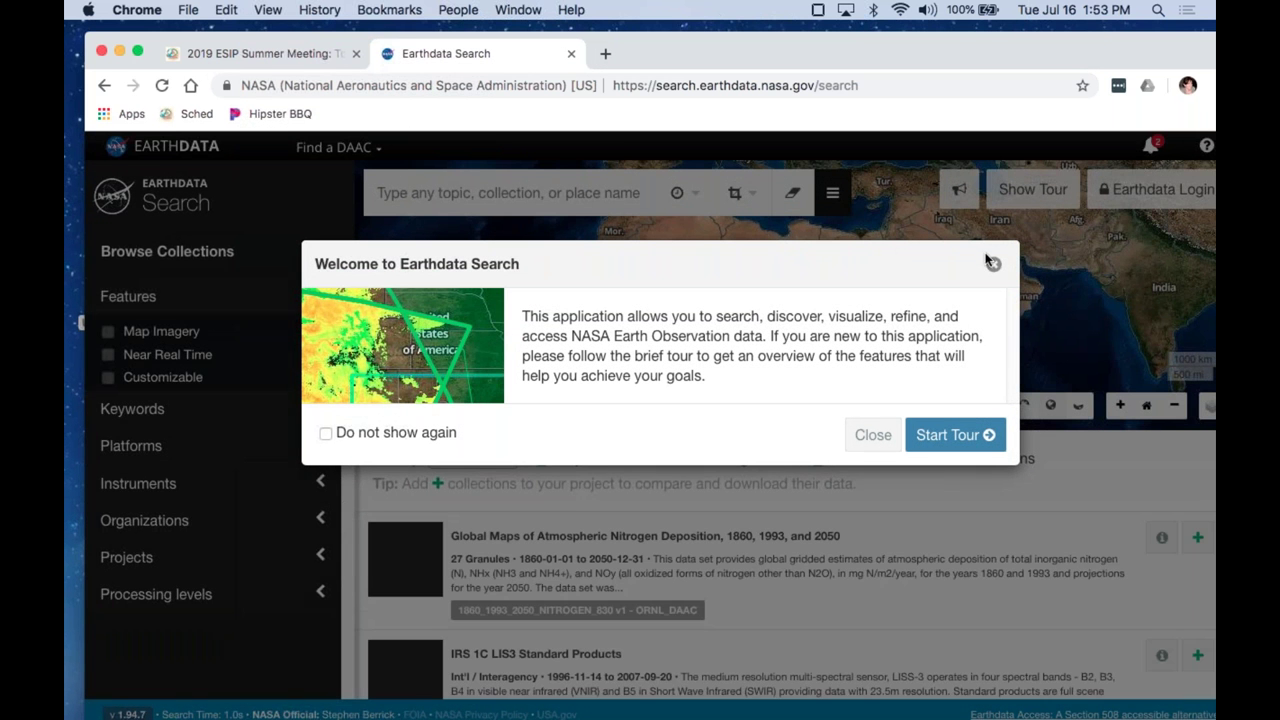
left_click(993, 262)
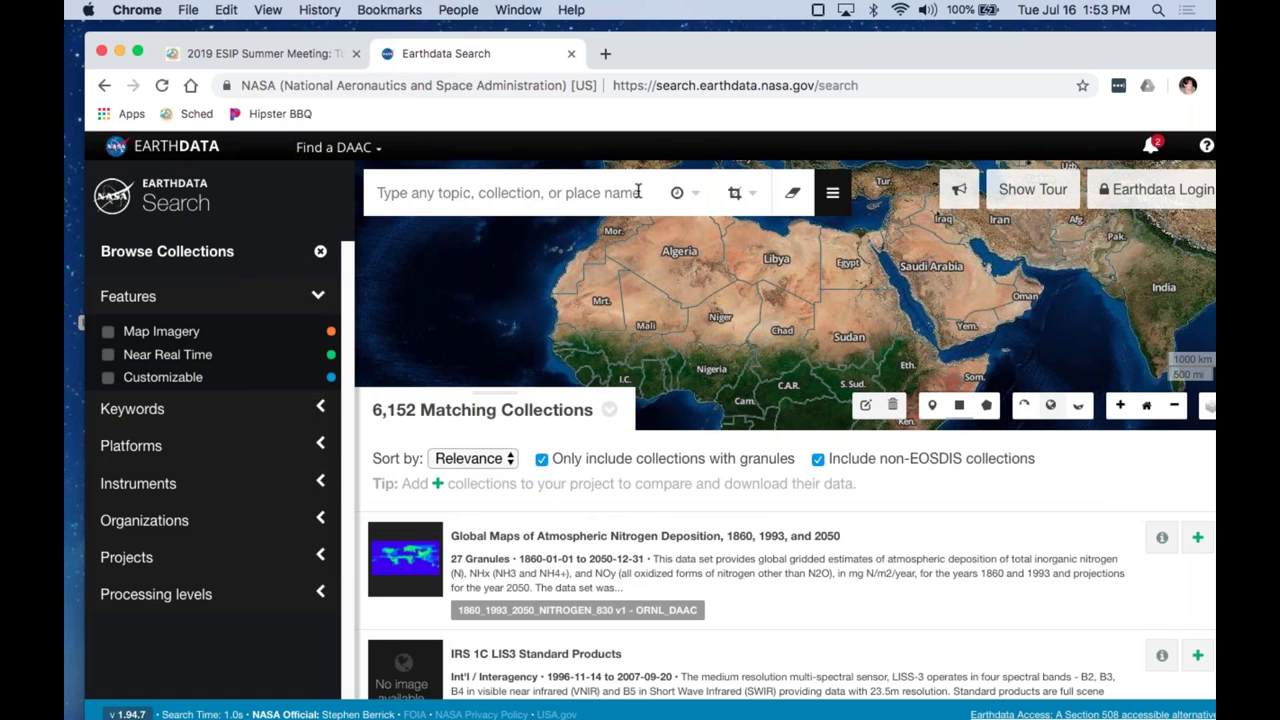
left_click(638, 191)
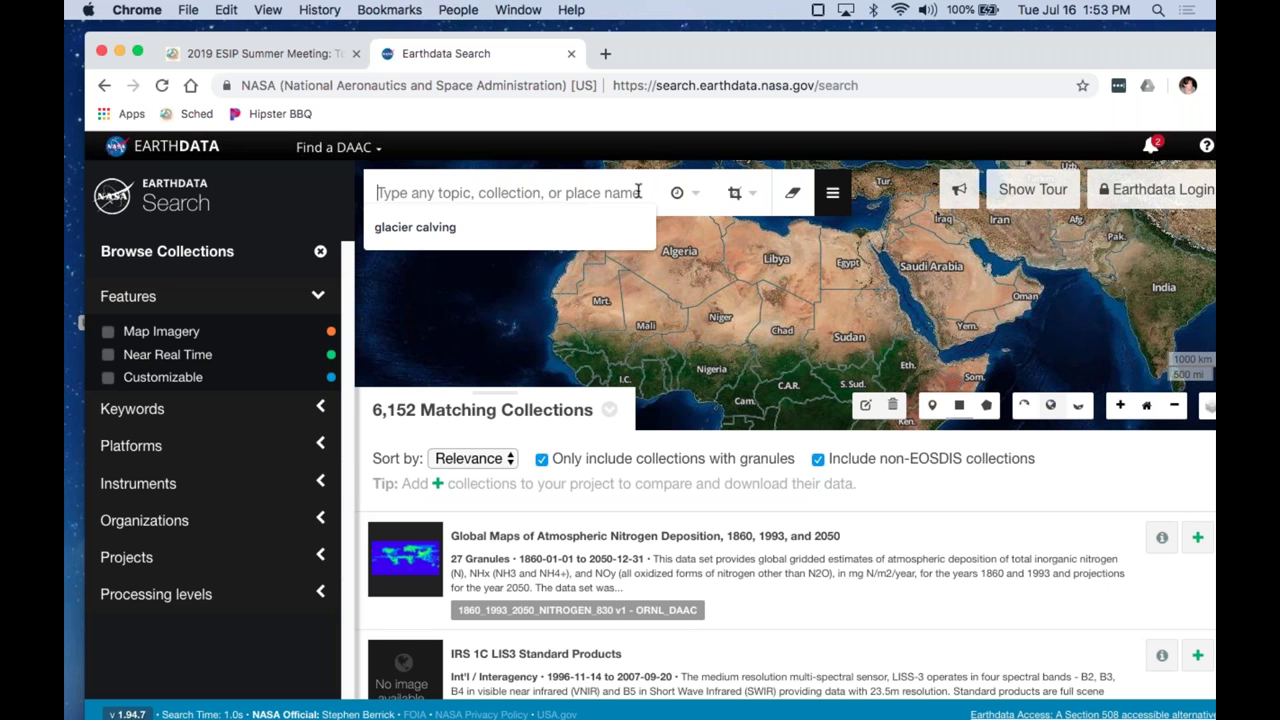
Search 'soil moisture' and open the SMAP L4 Analysis Update V004 collection's details.
type("soil ")
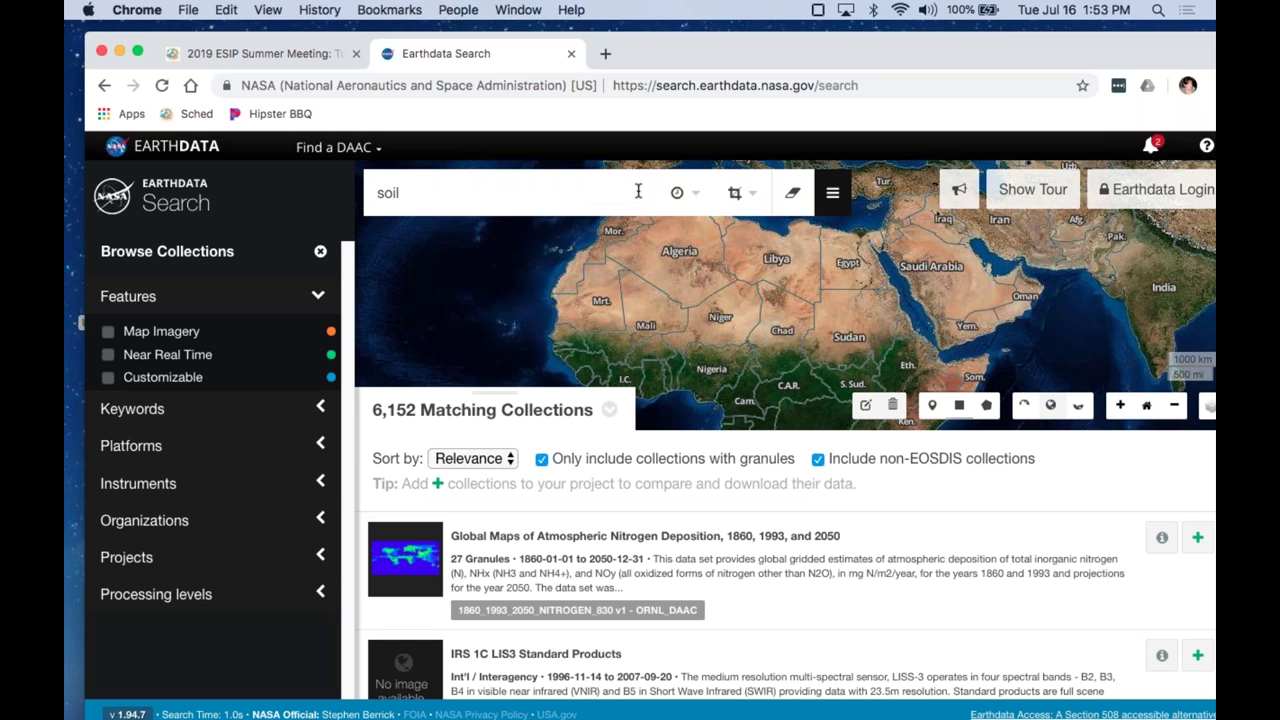
type("mo")
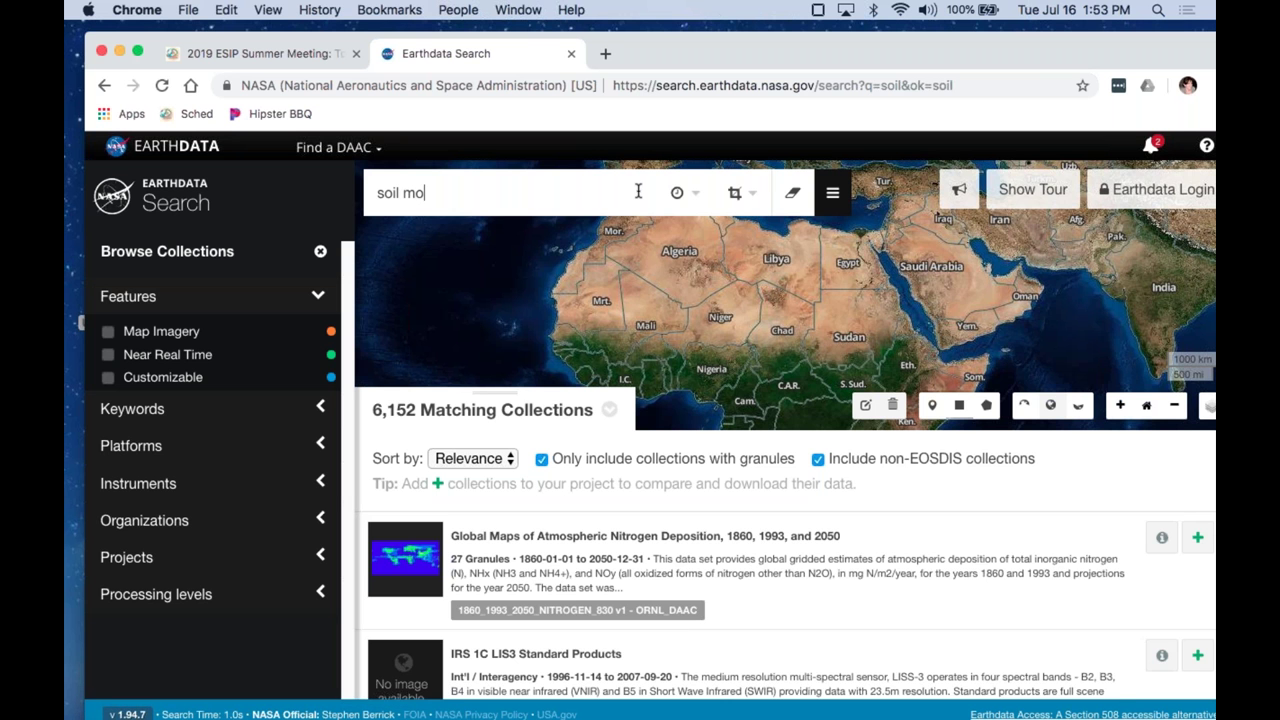
type("isture")
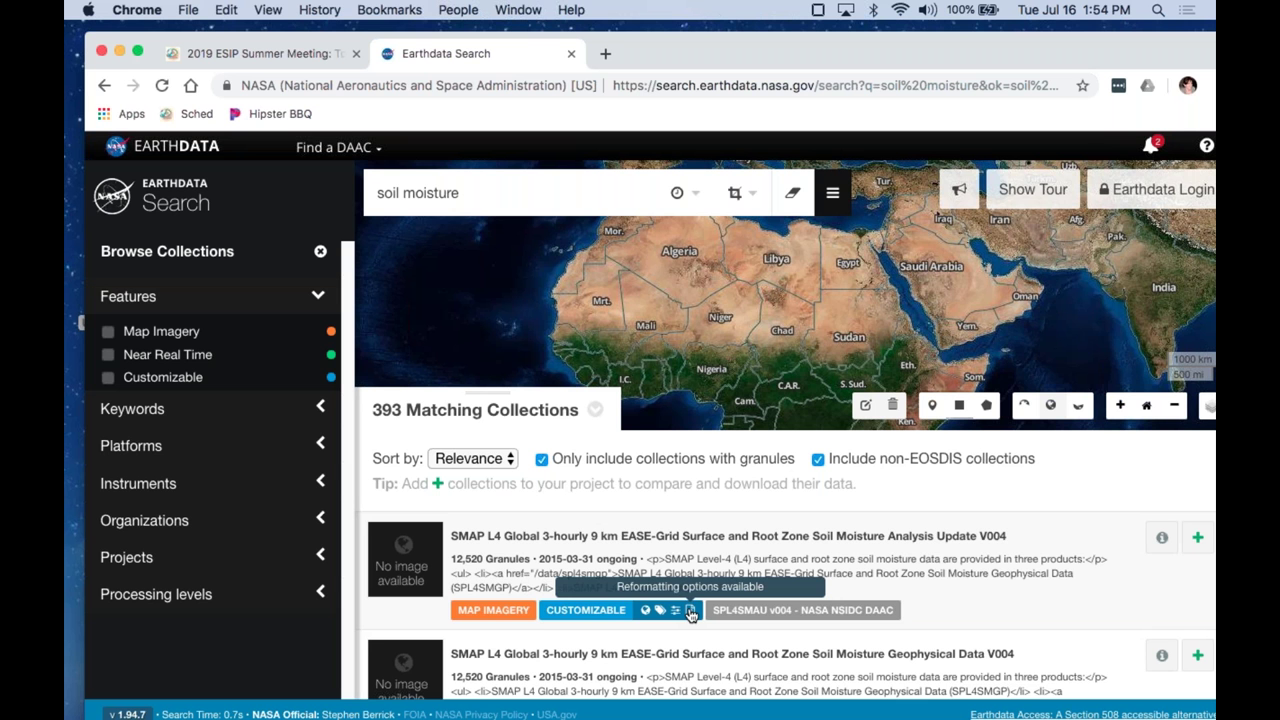
left_click(1161, 540)
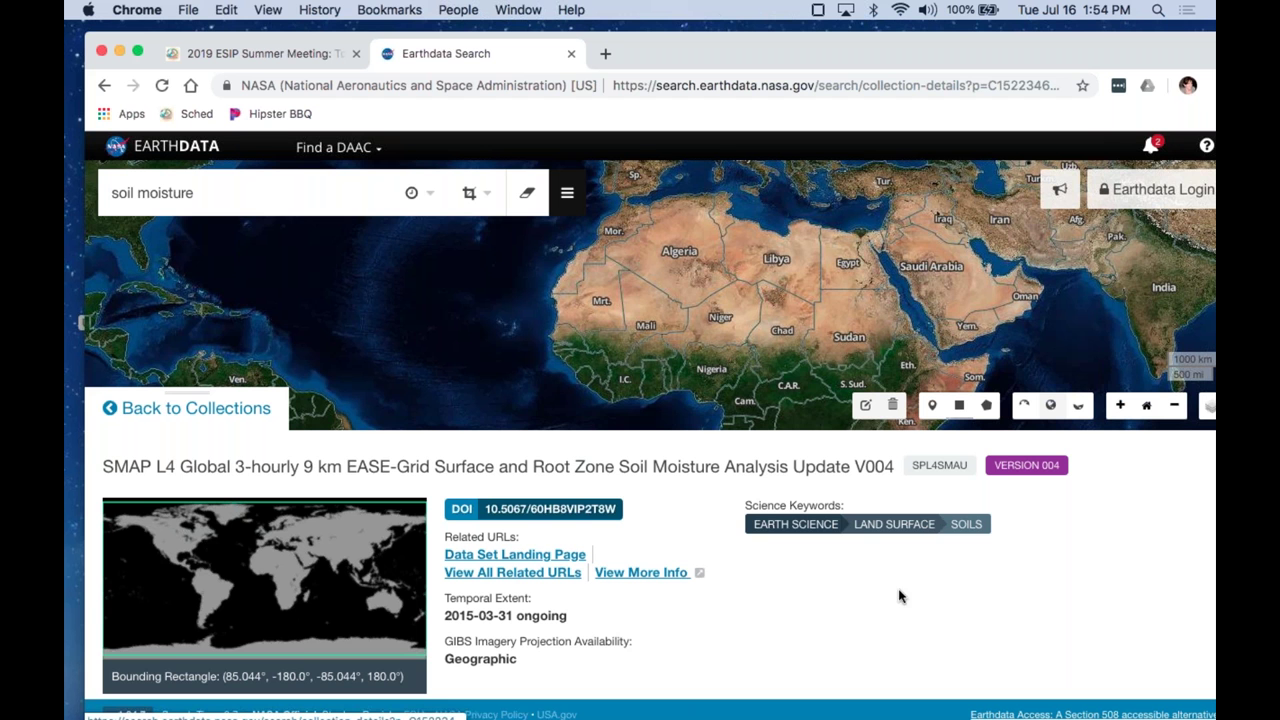
Browse the SPL4SMAU_004 metadata page's Related URLs in a new tab, then return to Earthdata Search.
left_click(641, 572)
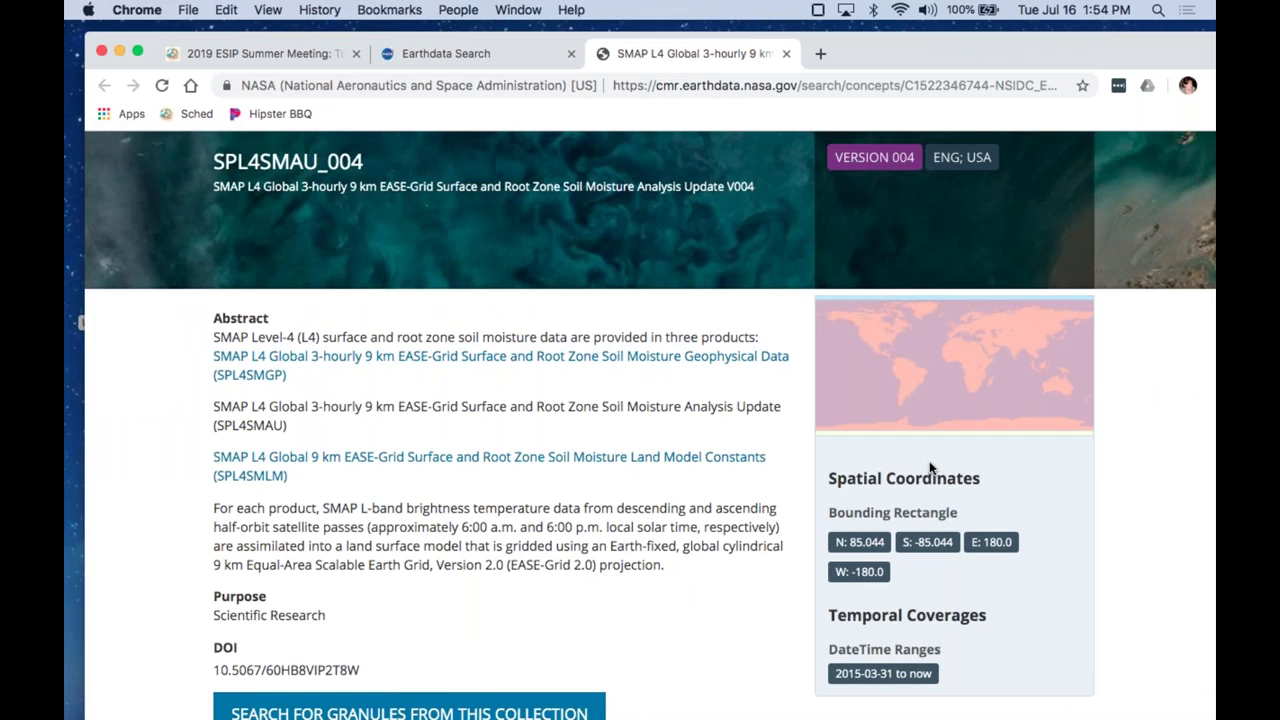
scroll(930, 468, "down", 5)
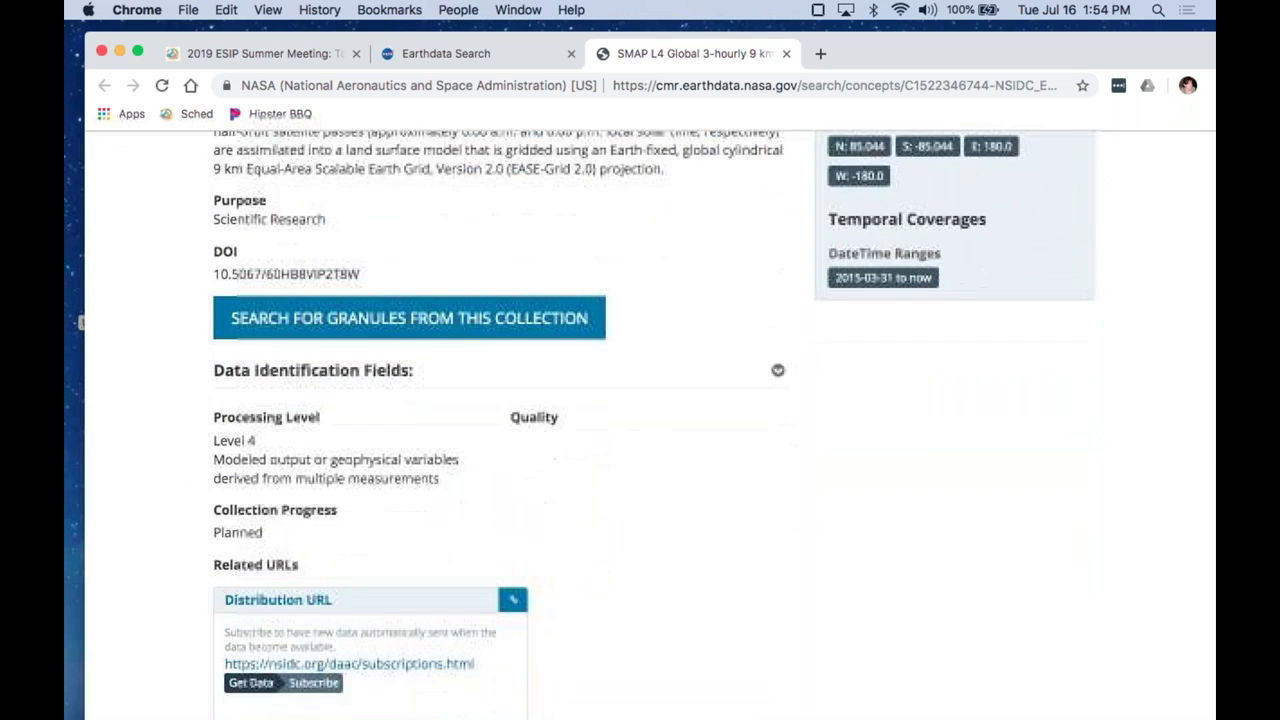
scroll(930, 468, "down", 3)
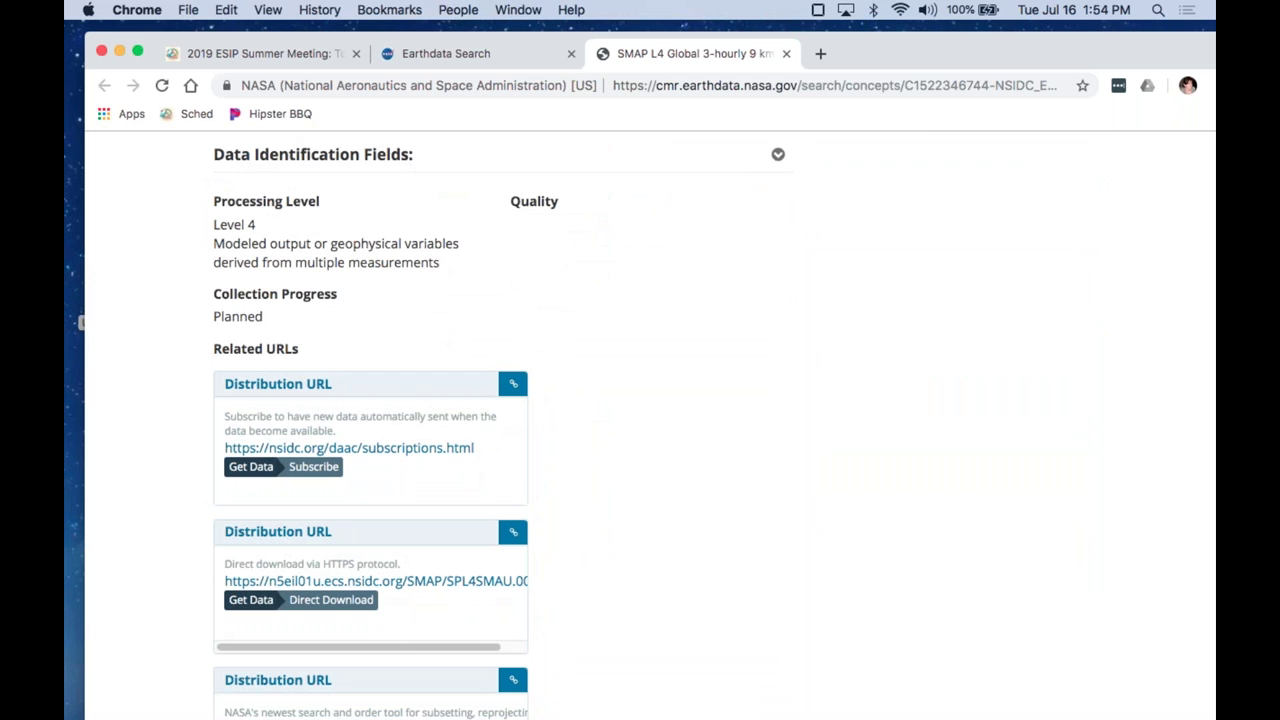
left_click(478, 52)
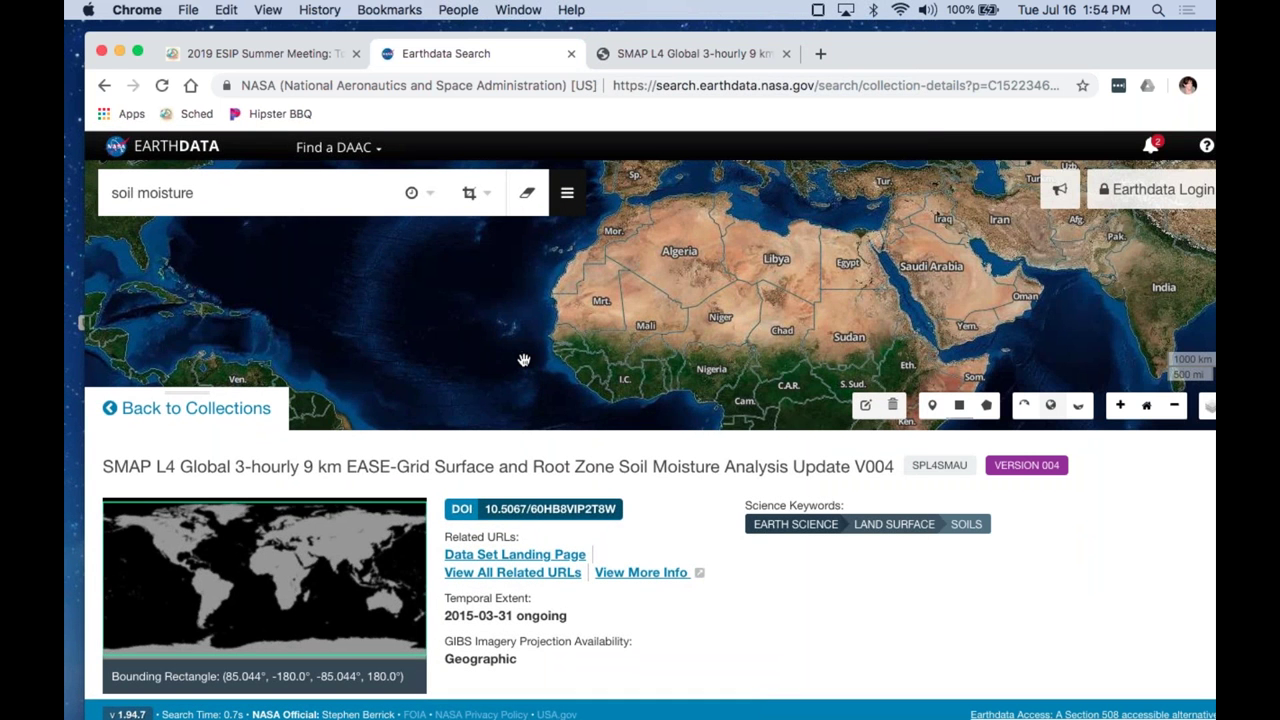
Add the SMAP L4 Analysis Update V004 collection from the soil moisture results and open My Project.
left_click(235, 410)
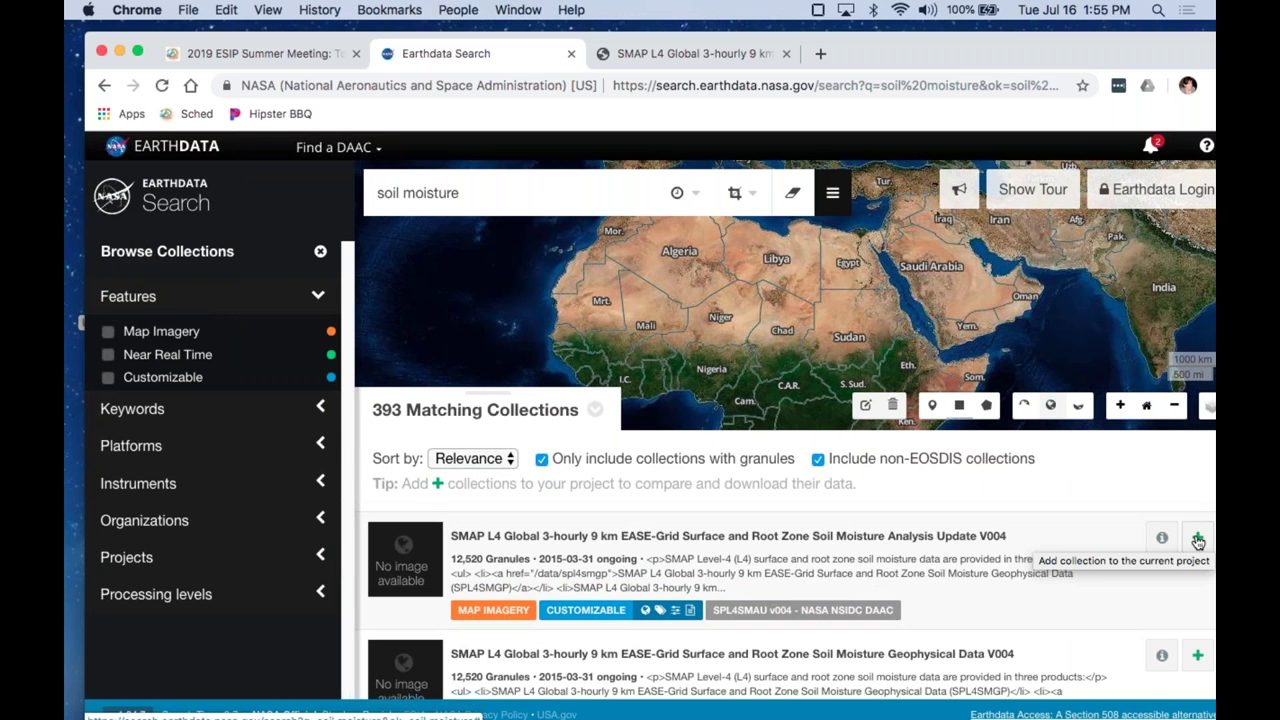
left_click(1197, 541)
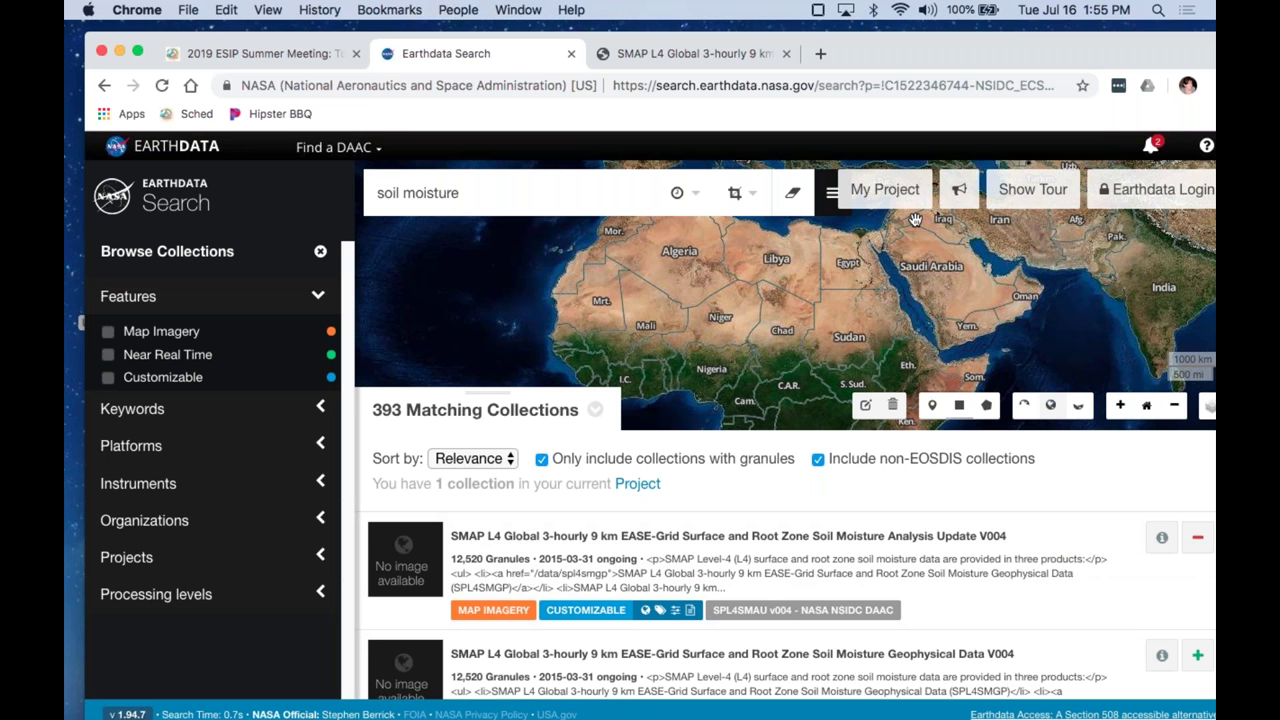
left_click(901, 203)
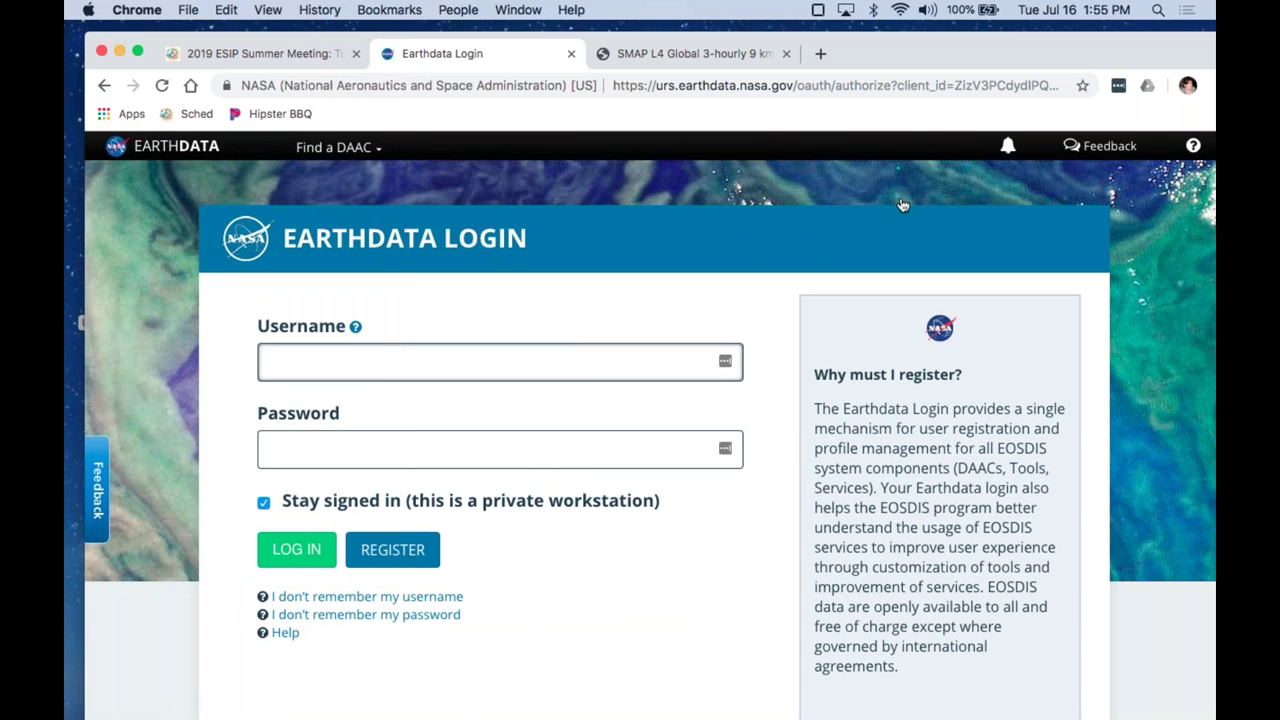
Log in to Earthdata Login with the account username and password.
key("Tab")
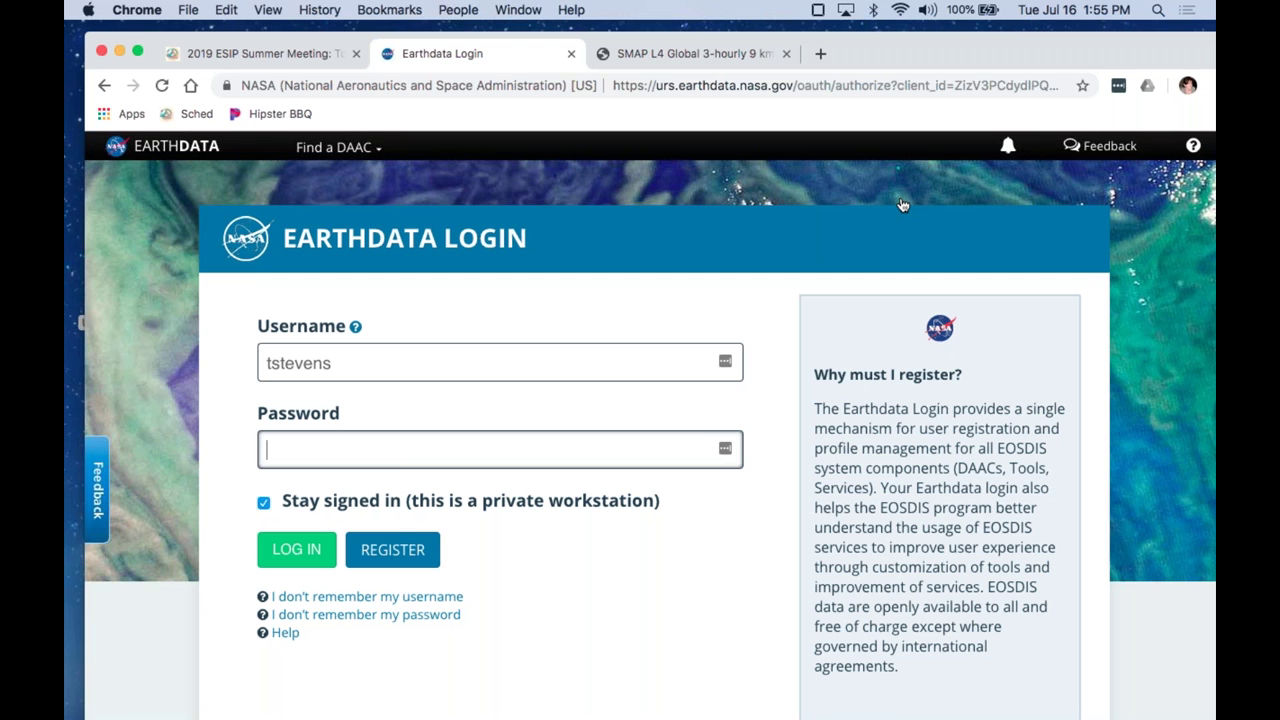
type("*************")
key("Return")
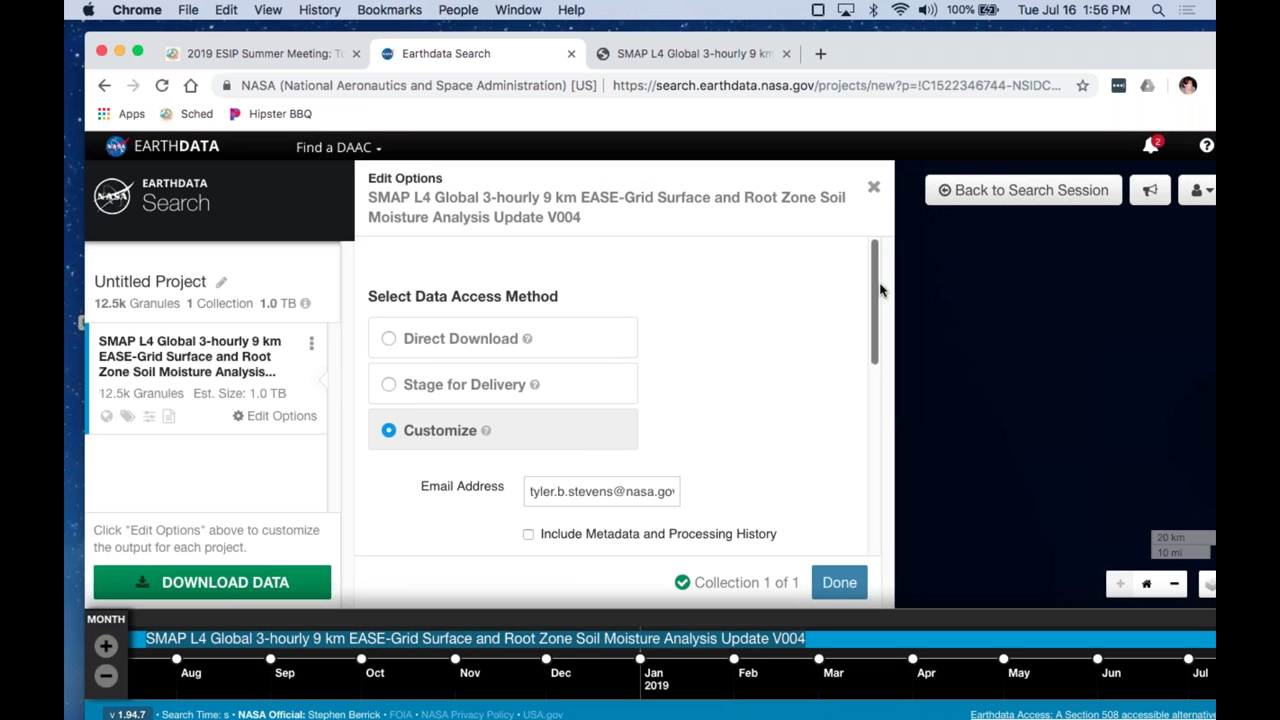
Keep HDF-EOS5 output, set re-projection to Universal Transverse Mercator, and confirm with Done.
left_click_drag(876, 290, 876, 423)
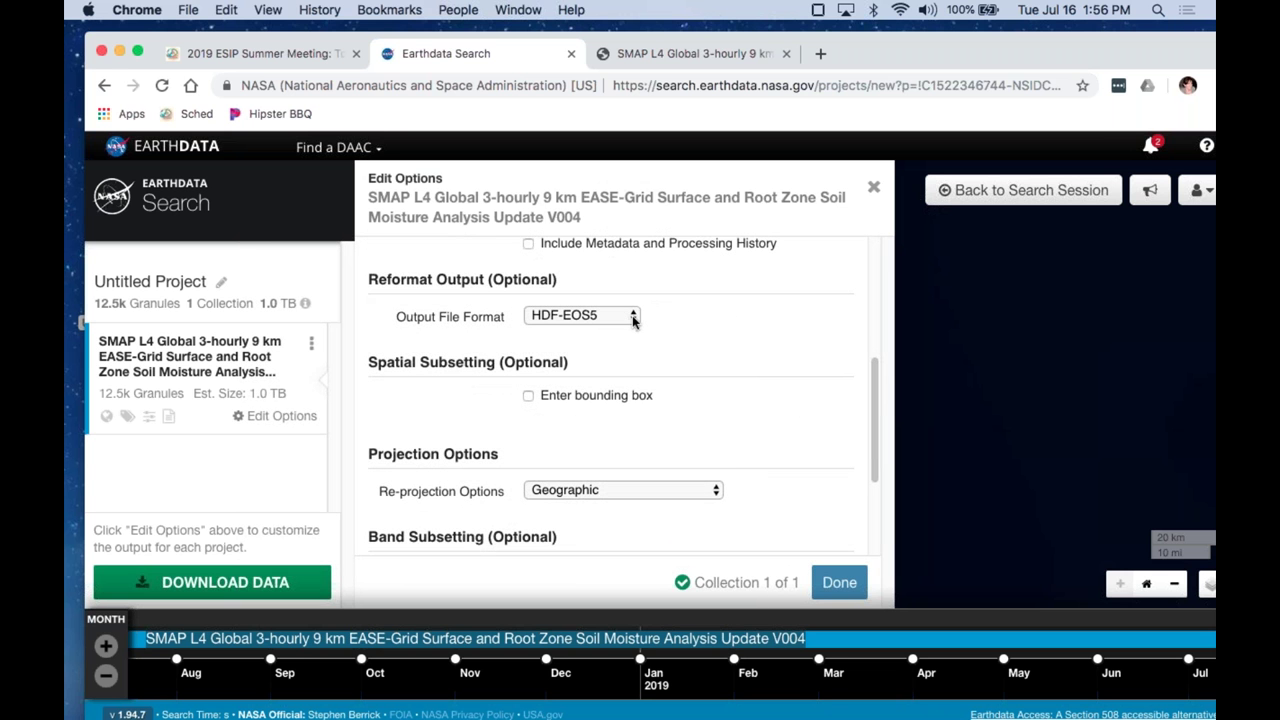
left_click(633, 318)
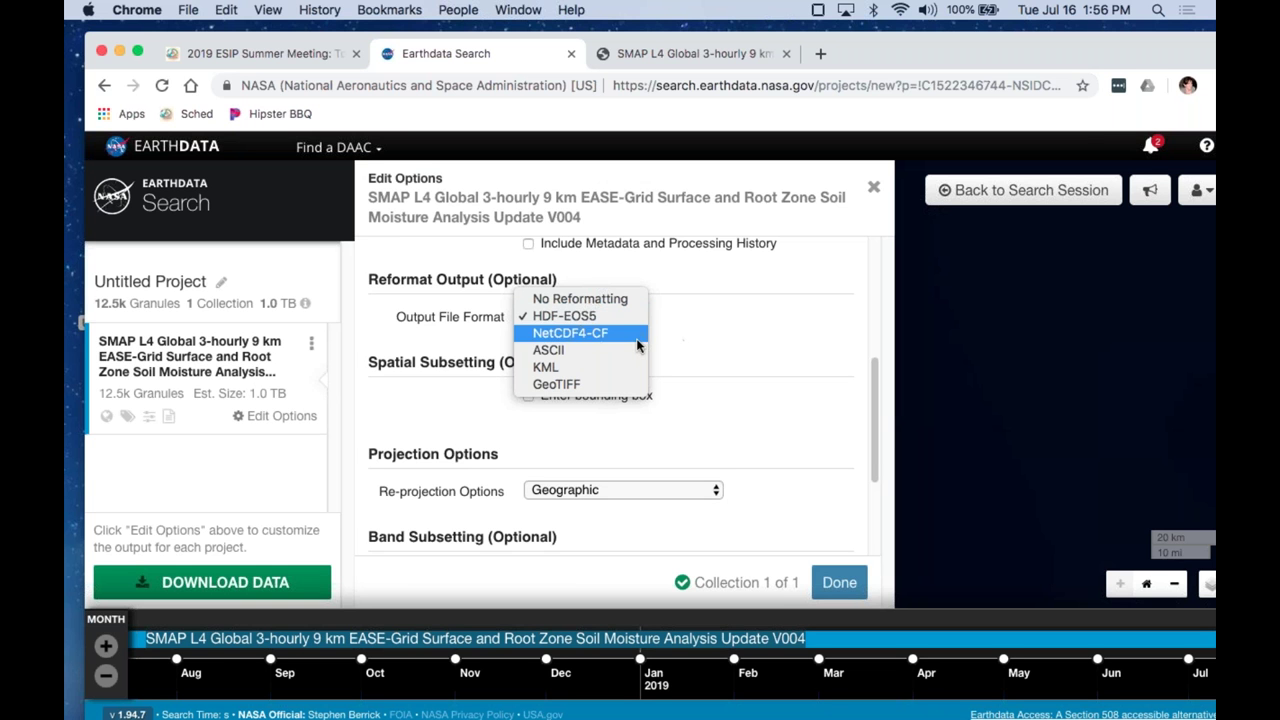
left_click(671, 330)
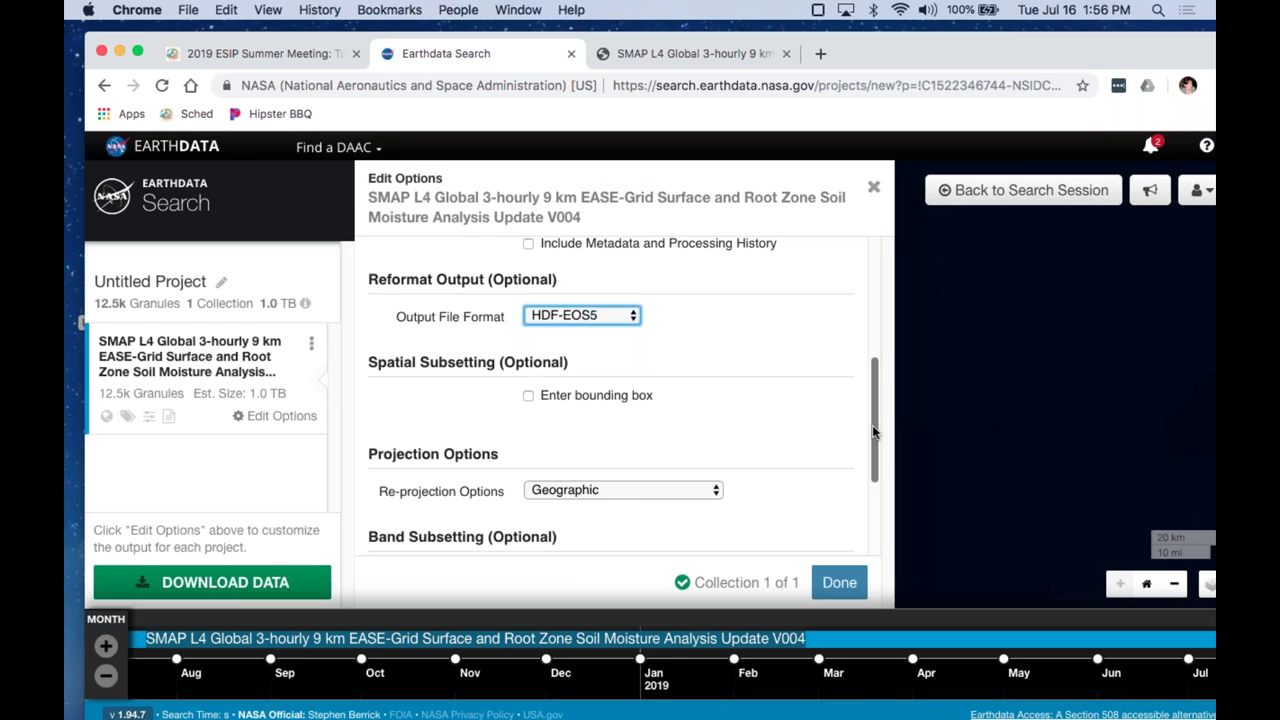
left_click_drag(873, 432, 876, 503)
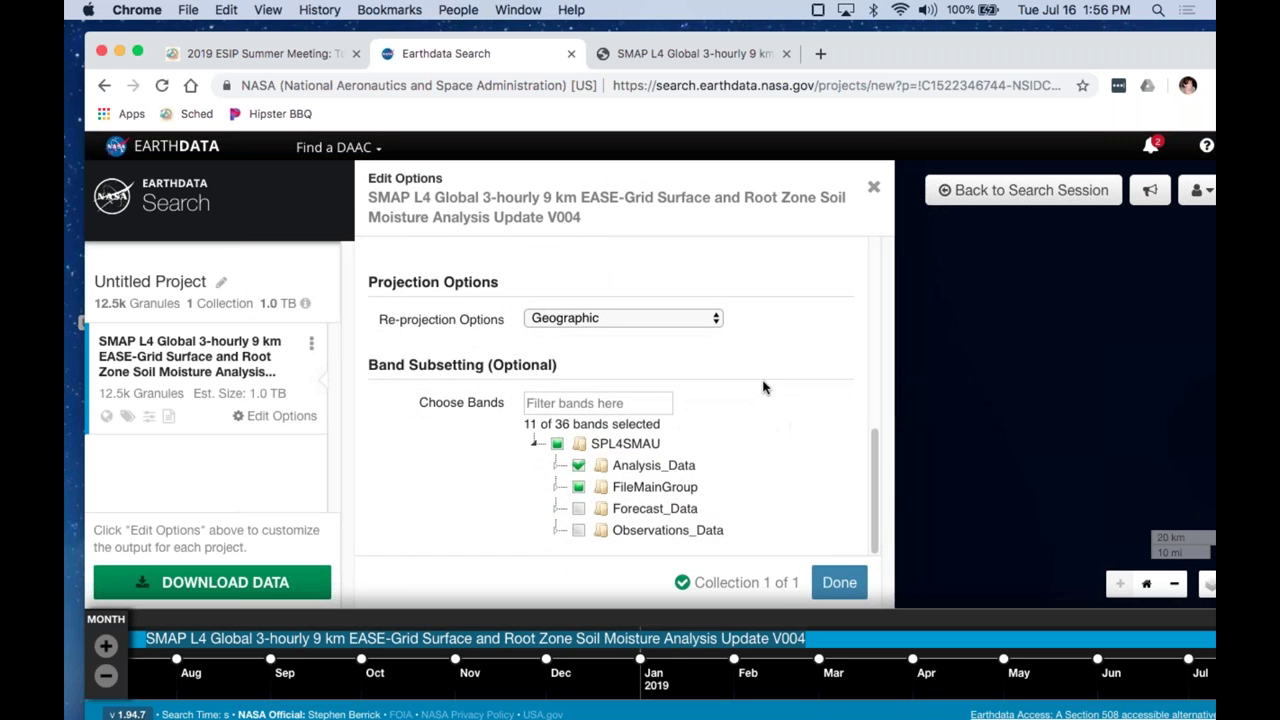
left_click(716, 320)
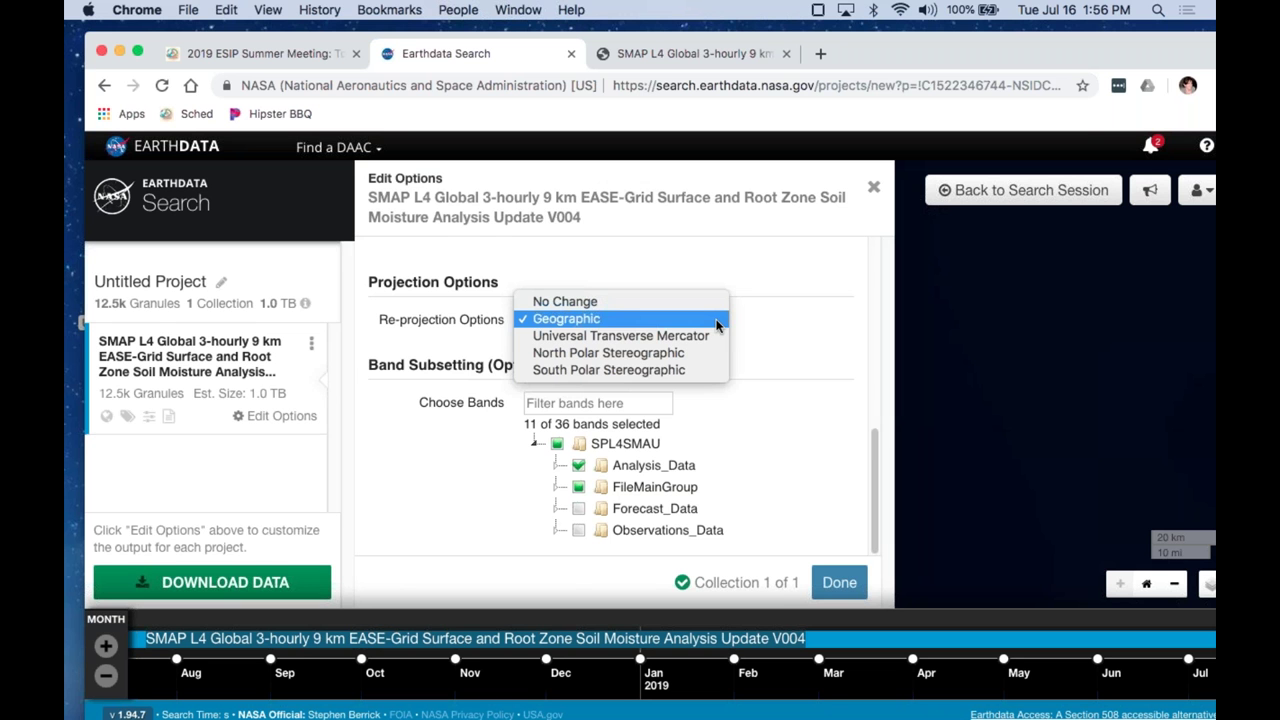
left_click(715, 340)
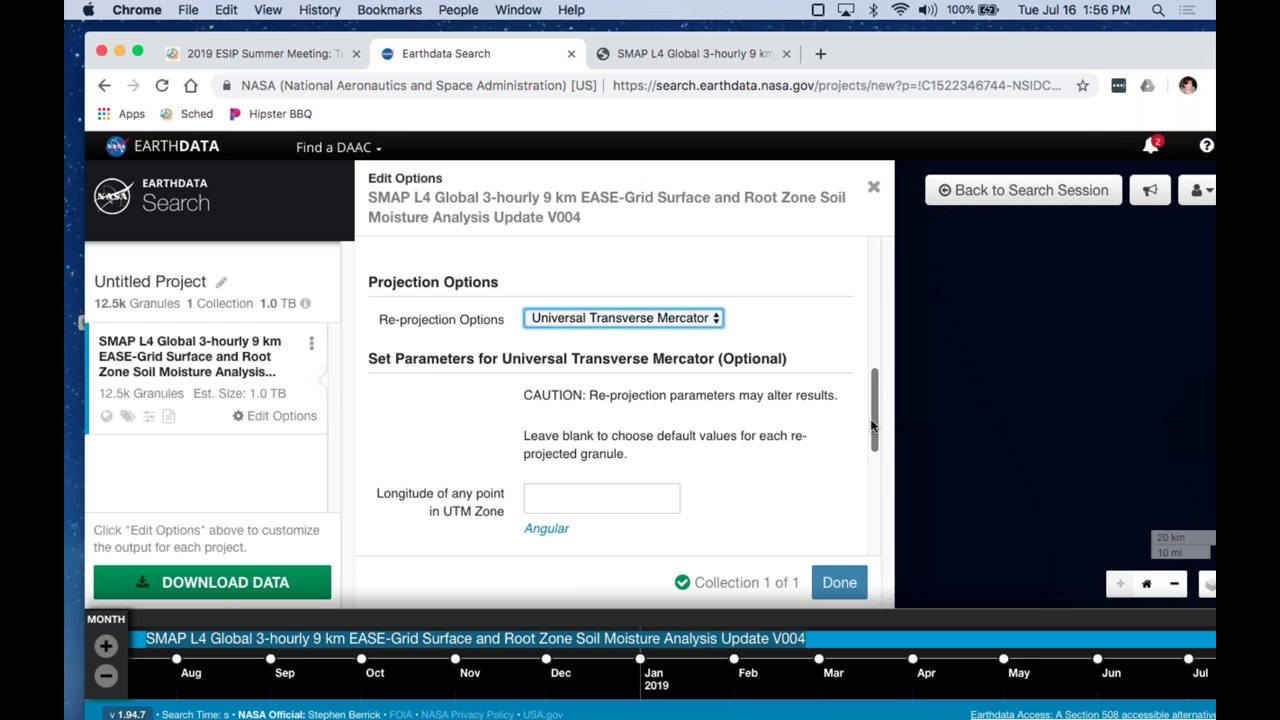
left_click_drag(872, 425, 885, 535)
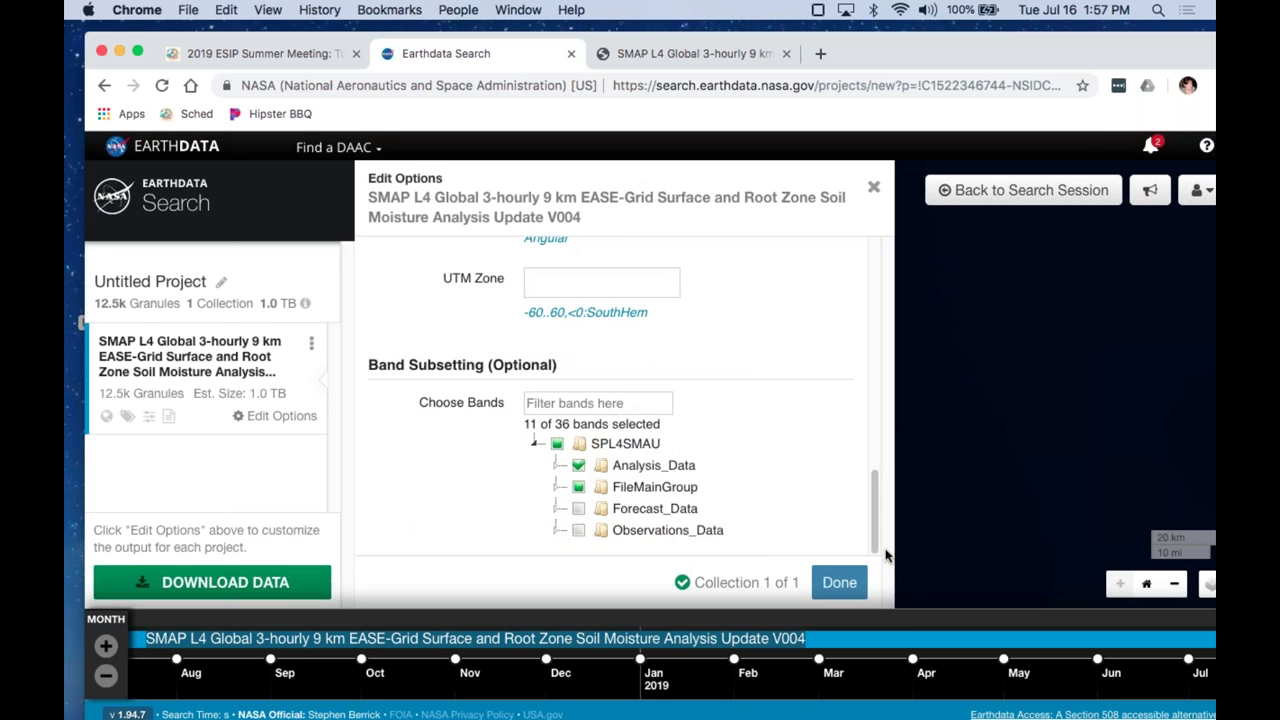
left_click(847, 586)
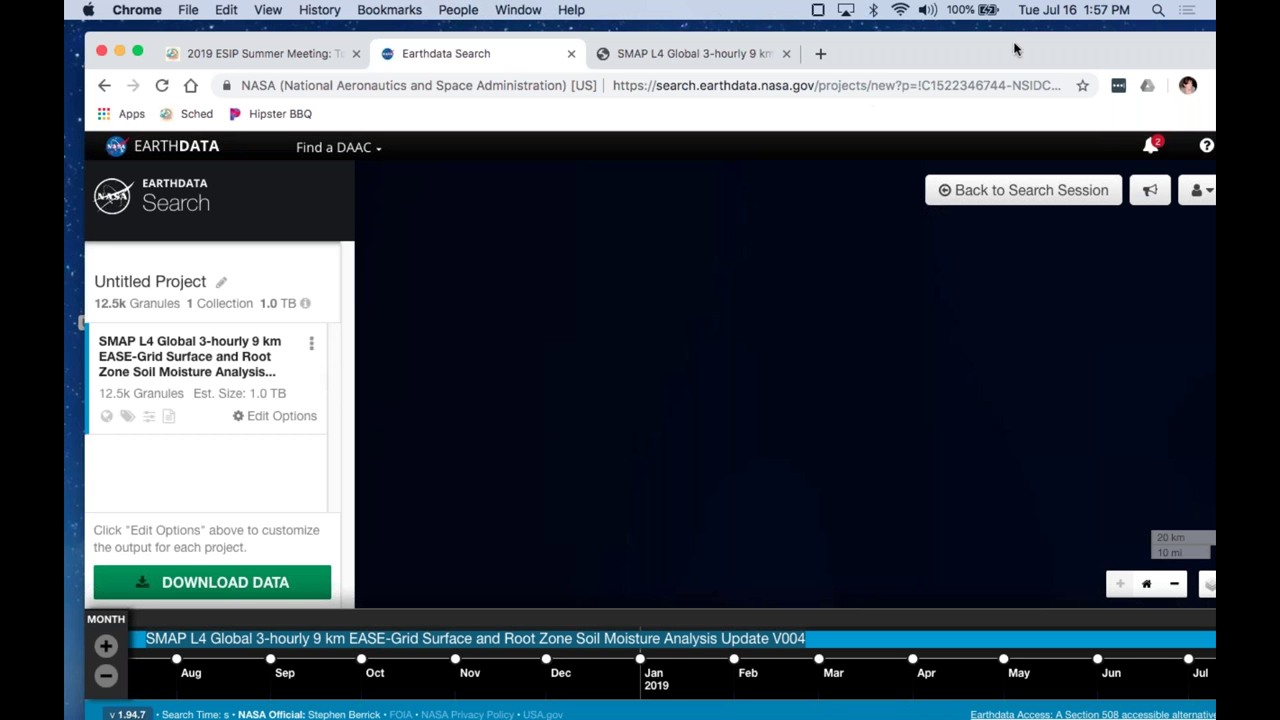
Move the SMAP tab ahead of Earthdata Search, switch to the 2019 ESIP page, and minimize Chrome.
left_click_drag(1014, 49, 997, 246)
left_click_drag(595, 251, 397, 246)
left_click(305, 251)
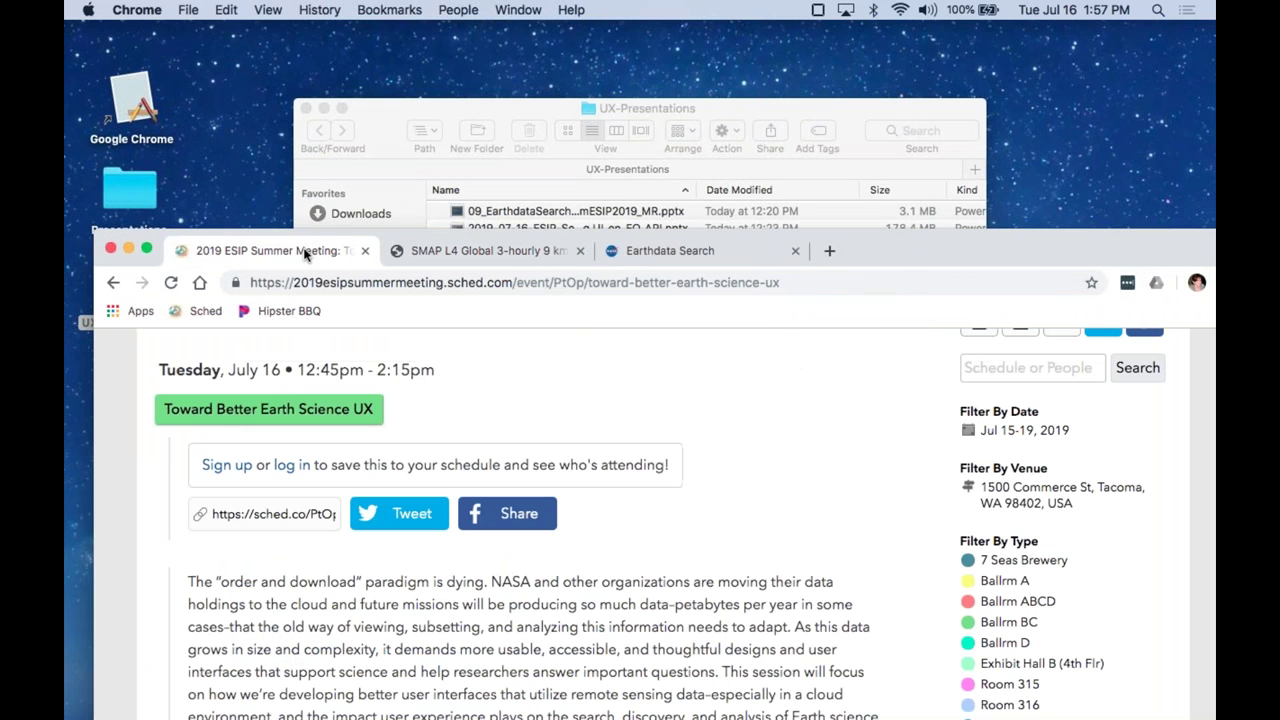
left_click(127, 251)
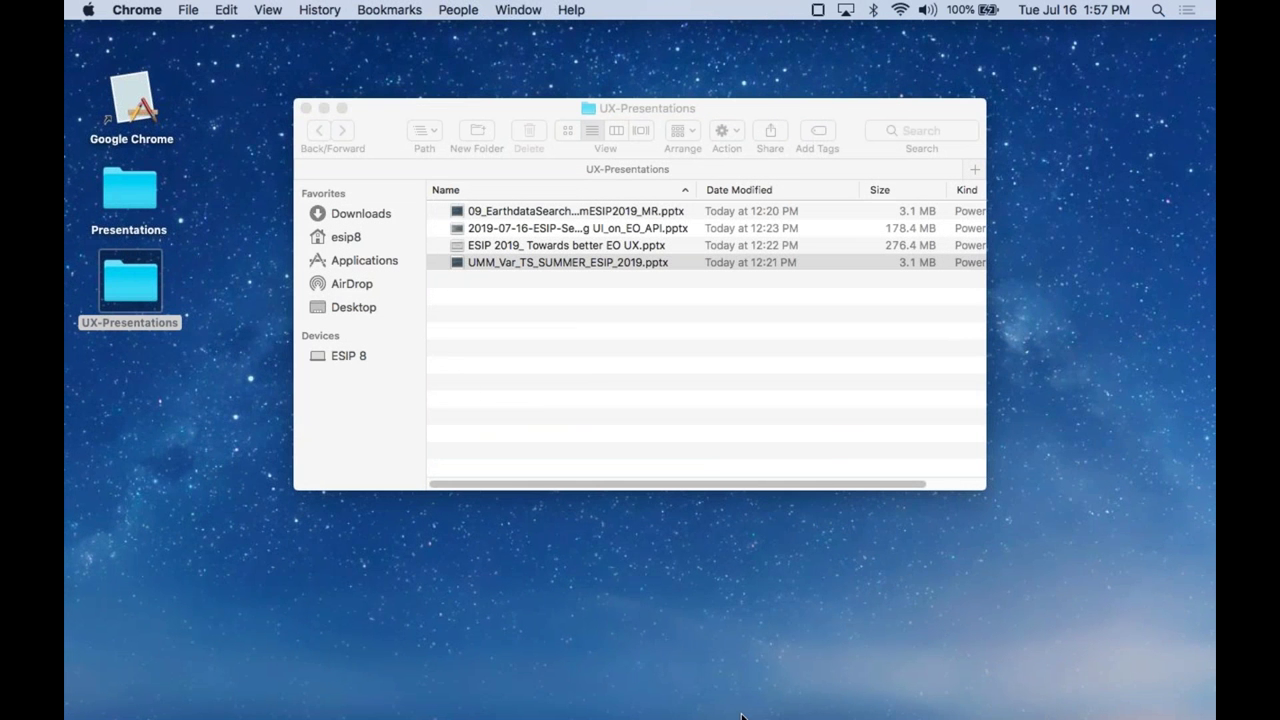
mouse_move(735, 718)
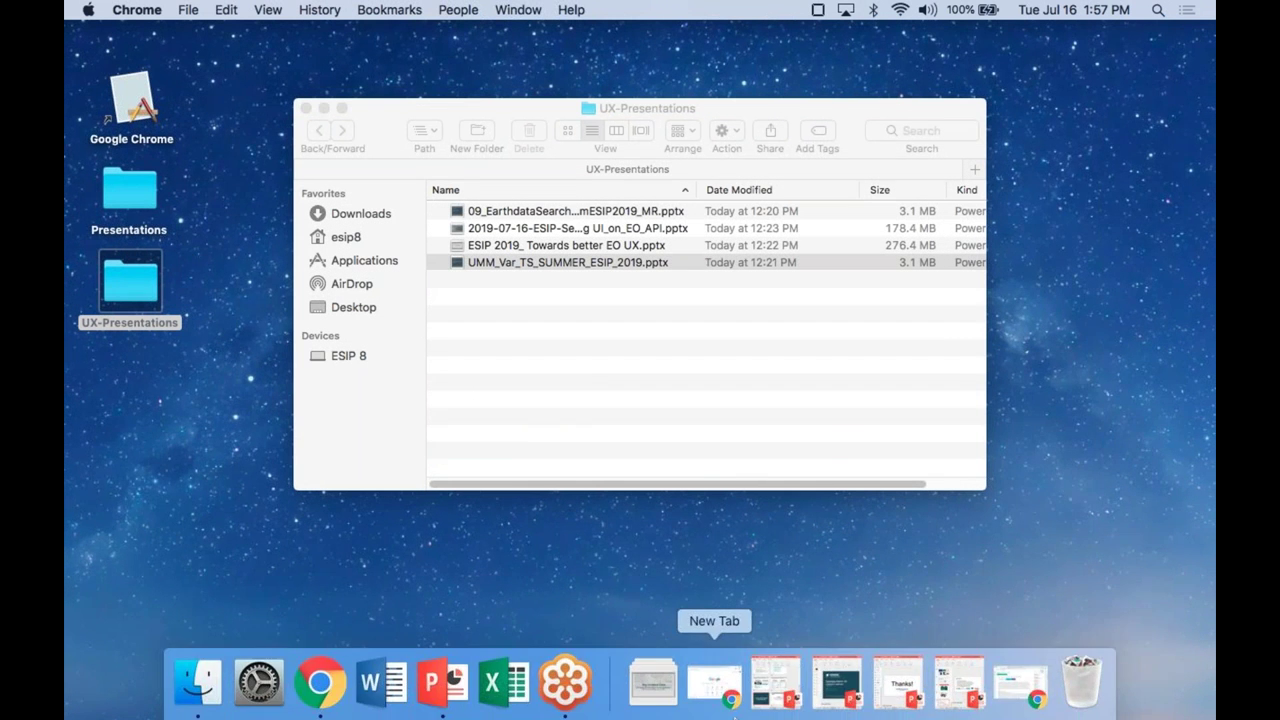
Open UMM_Var_TS_SUMMER_ESIP_2019.pptx and present it full screen, landing on slide 14's User Scenario.
left_click(463, 688)
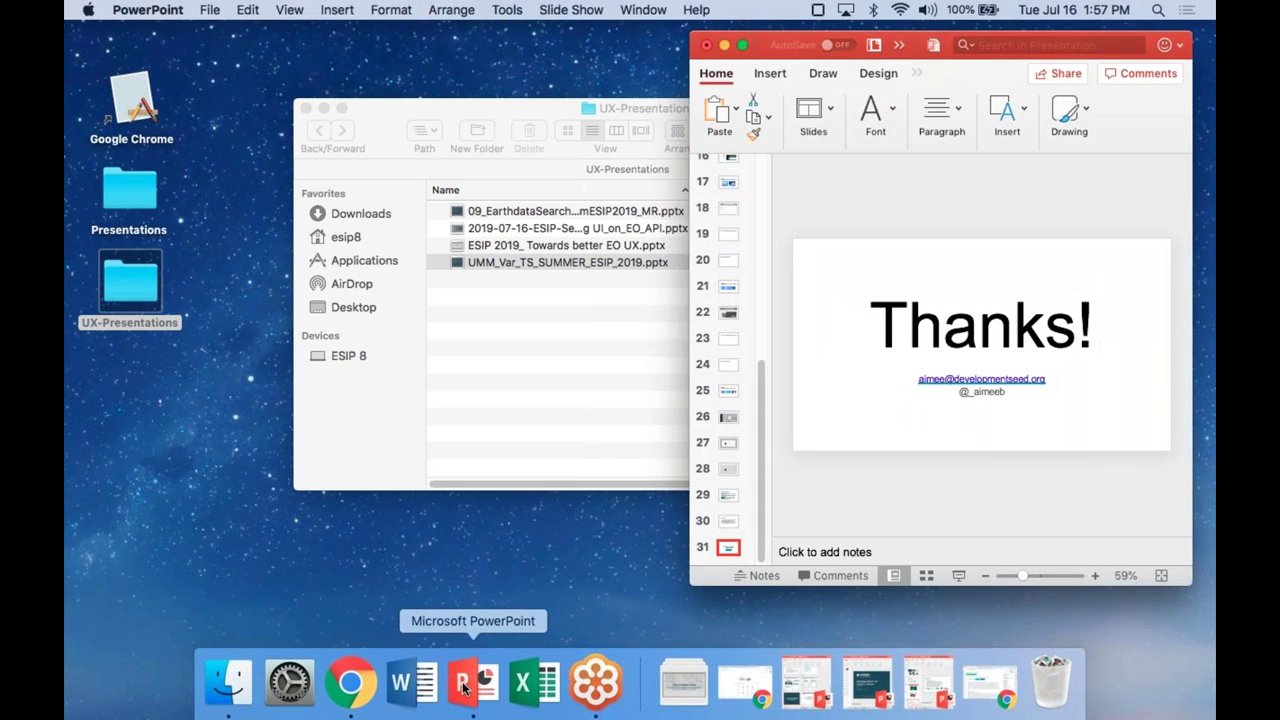
double_click(542, 262)
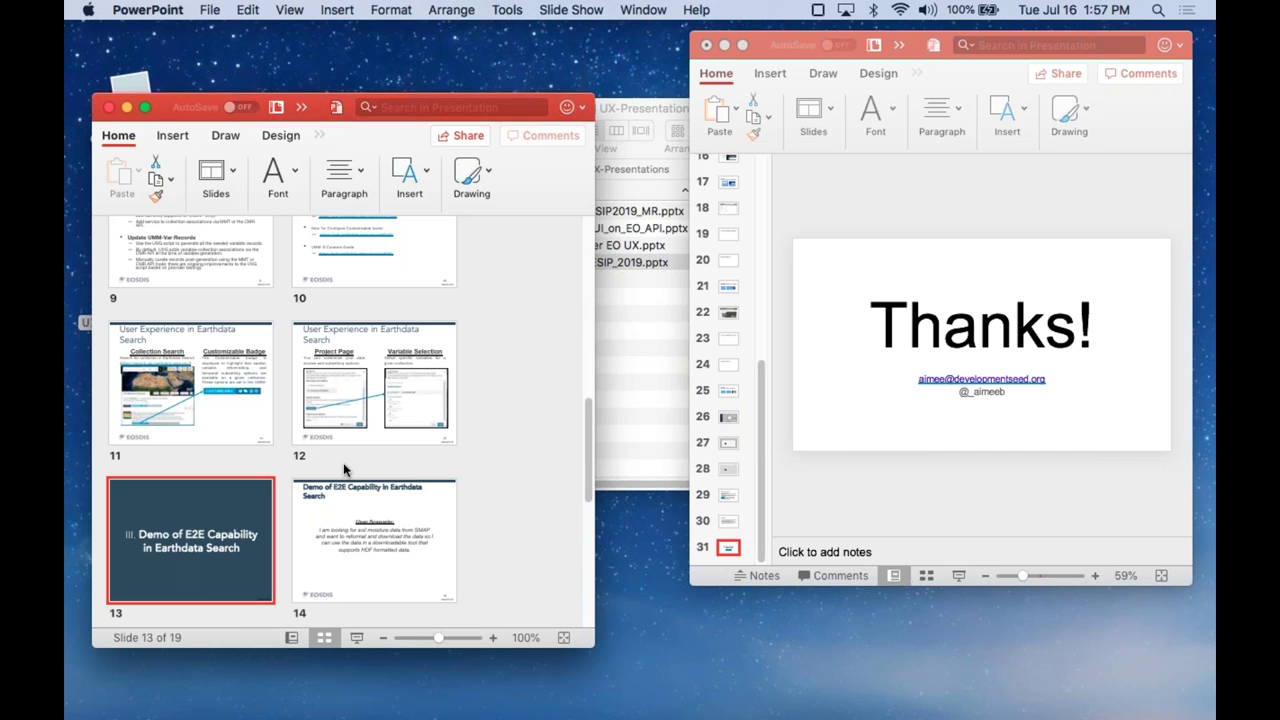
double_click(240, 504)
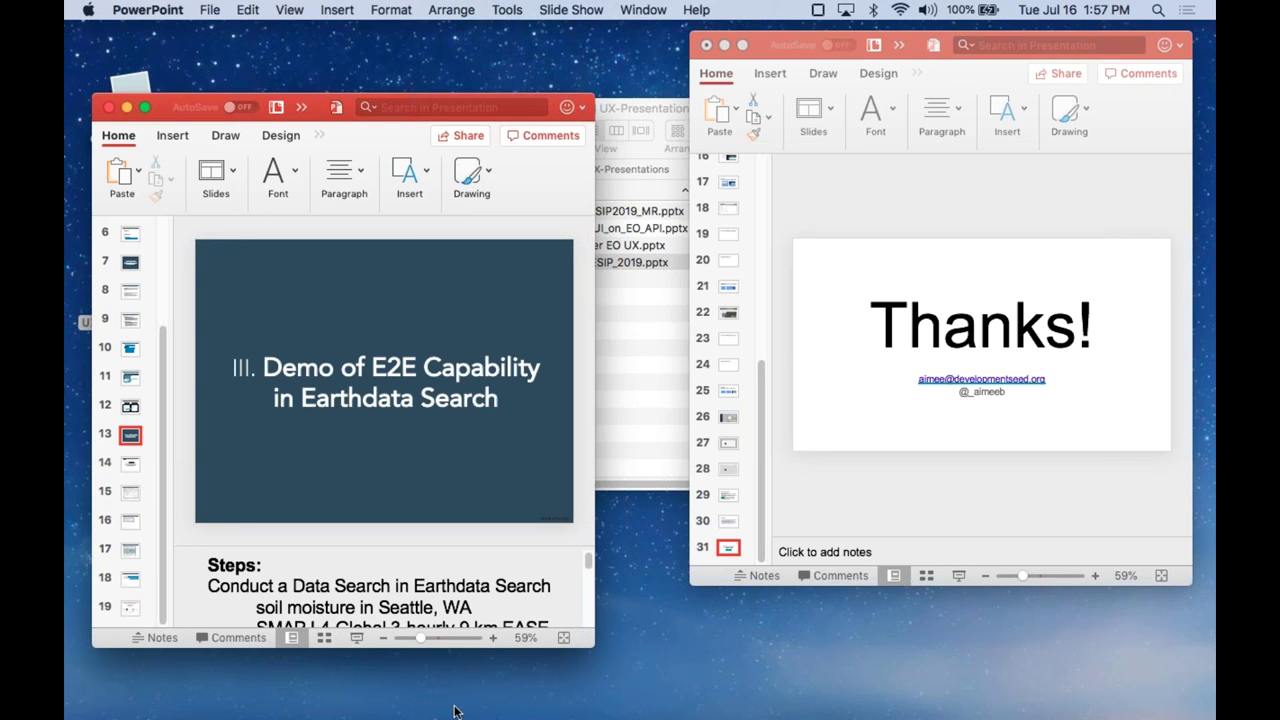
left_click(356, 637)
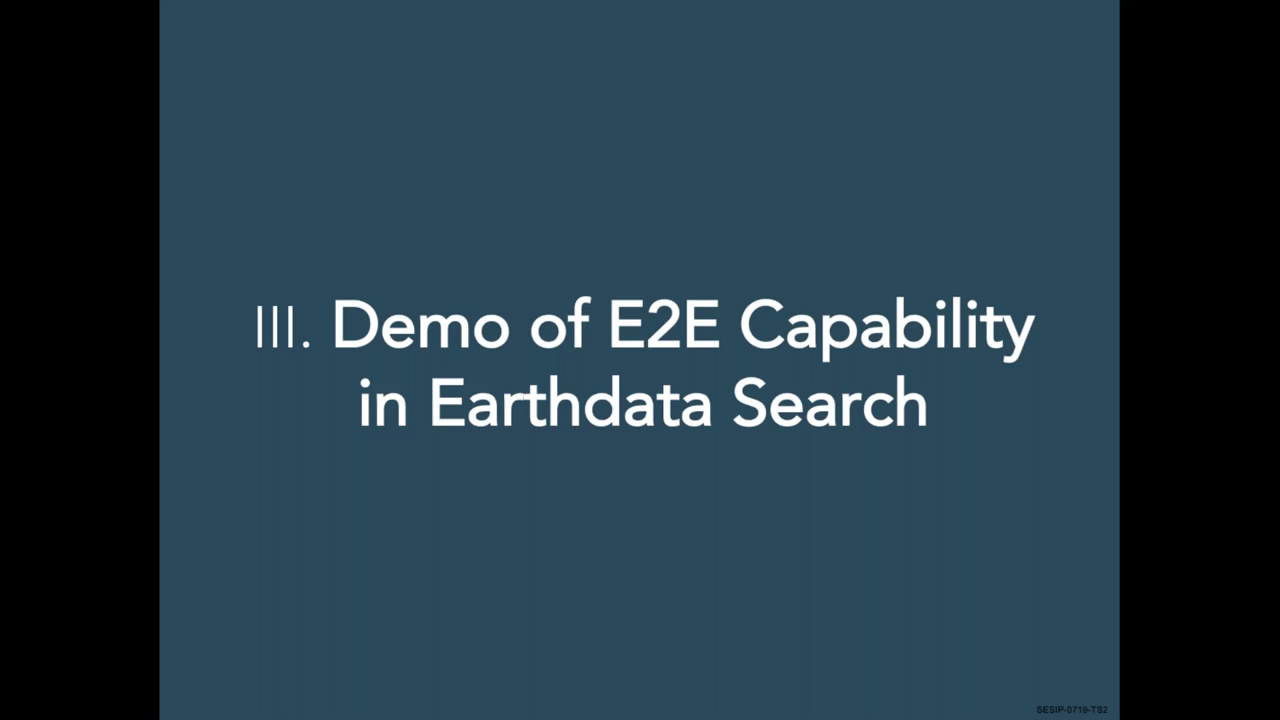
key("Right")
key("Right")
key("Left")
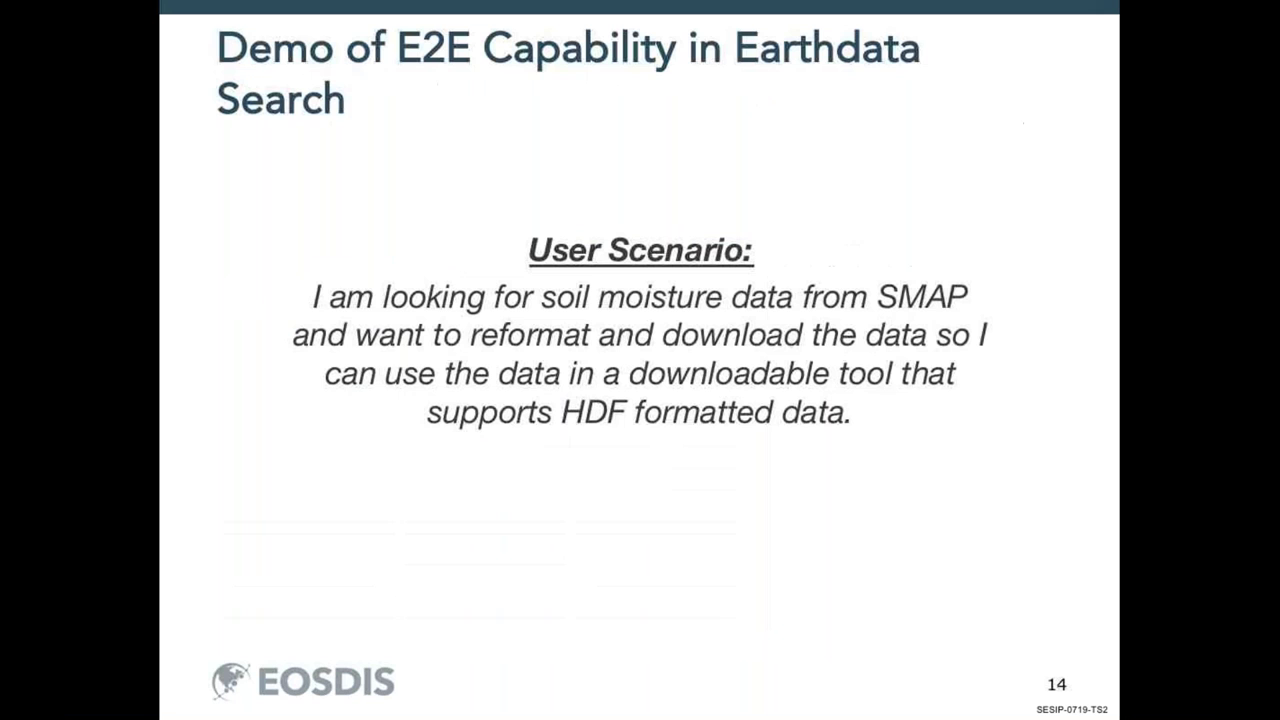